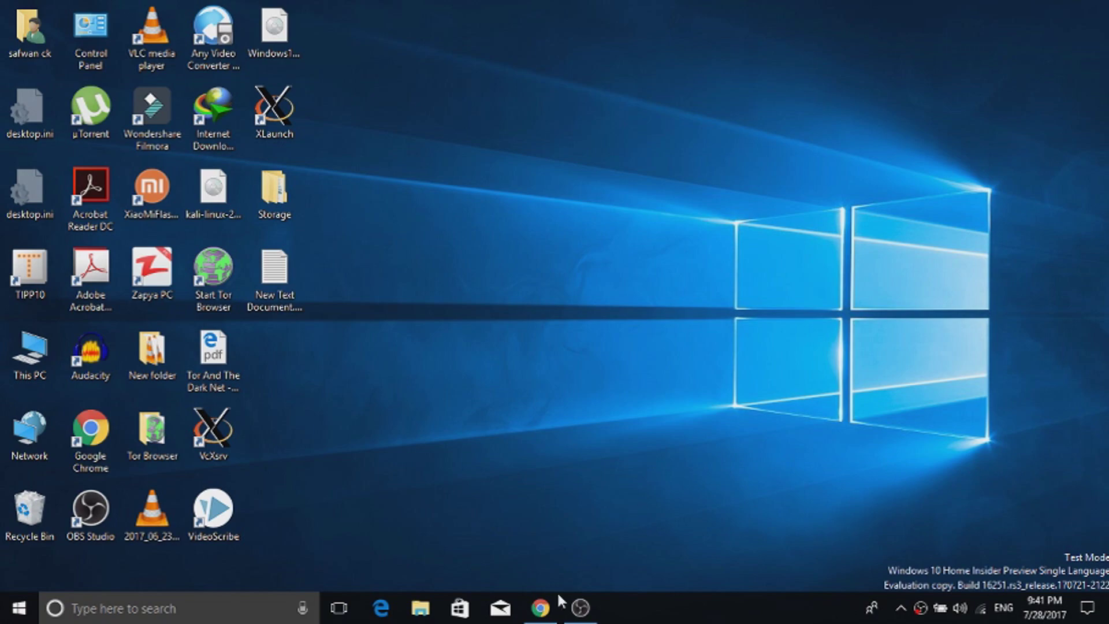
# Step: Restore Chrome and scroll through the darkoperator.com Metasploit Framework installation guide for Ubuntu 16.04 and Debian 7
pyautogui.click(555, 604)
pyautogui.scroll(5, 384, 168)
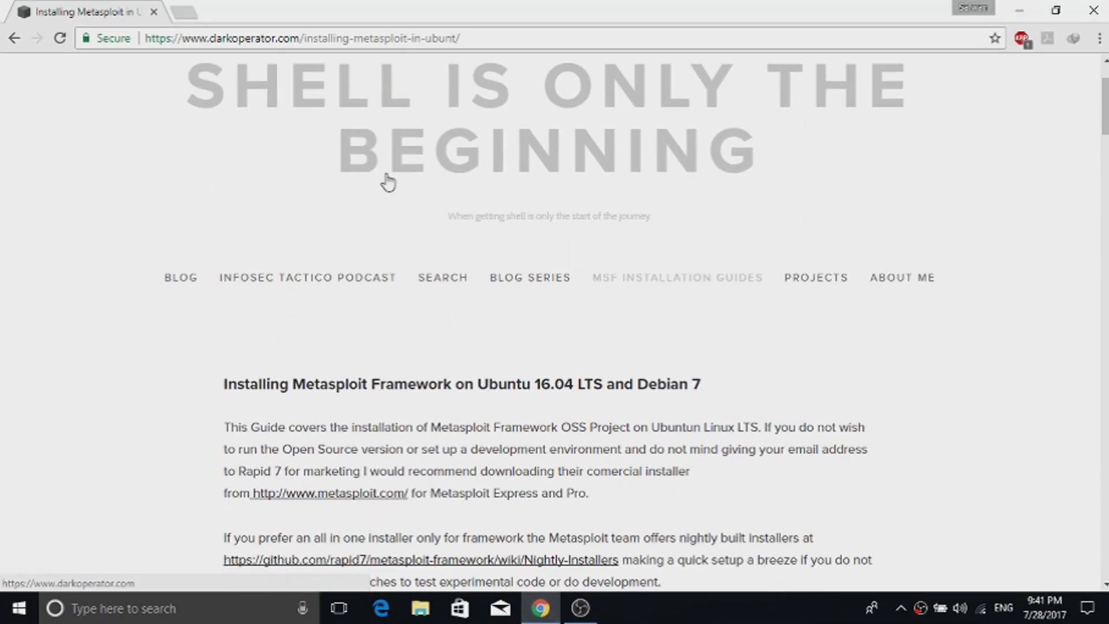
pyautogui.scroll(-1, 388, 182)
pyautogui.scroll(-3, 388, 181)
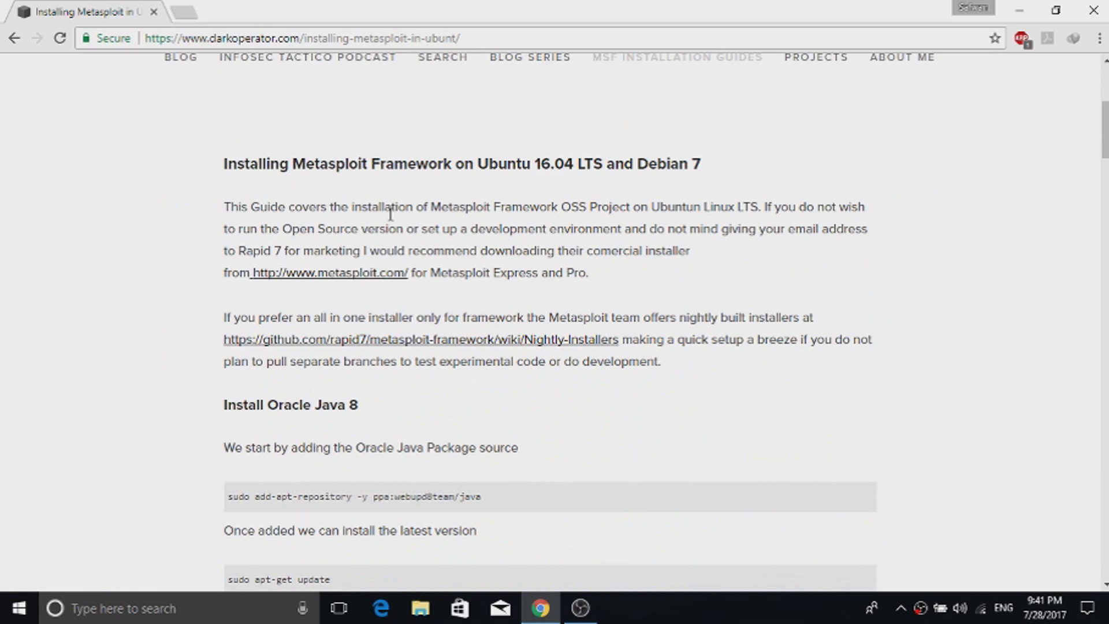
pyautogui.scroll(-3, 422, 213)
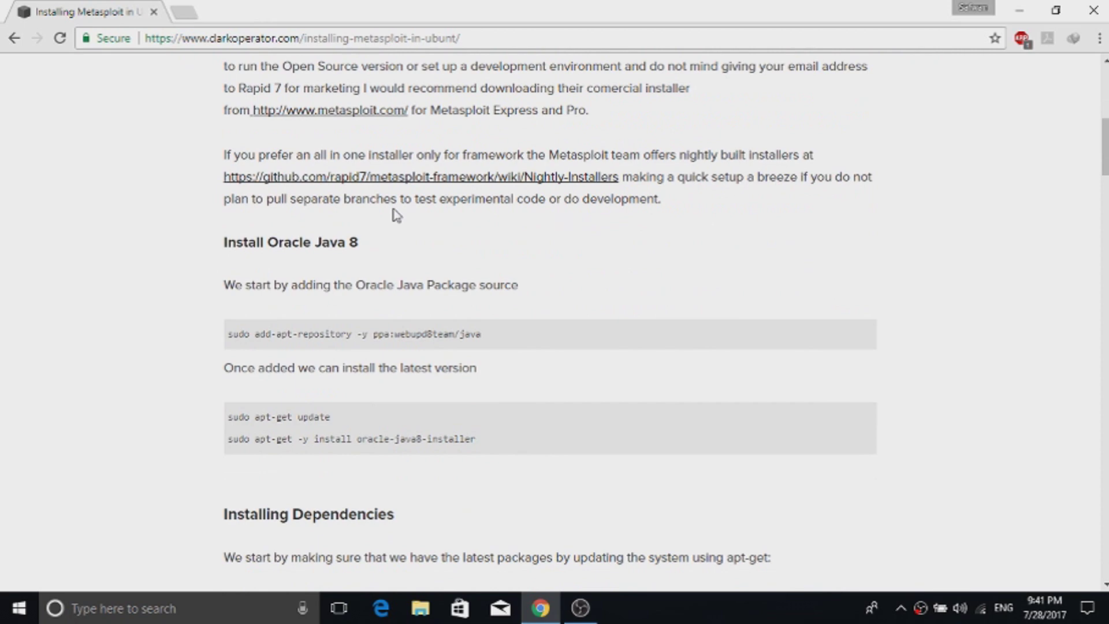
pyautogui.scroll(5, 367, 291)
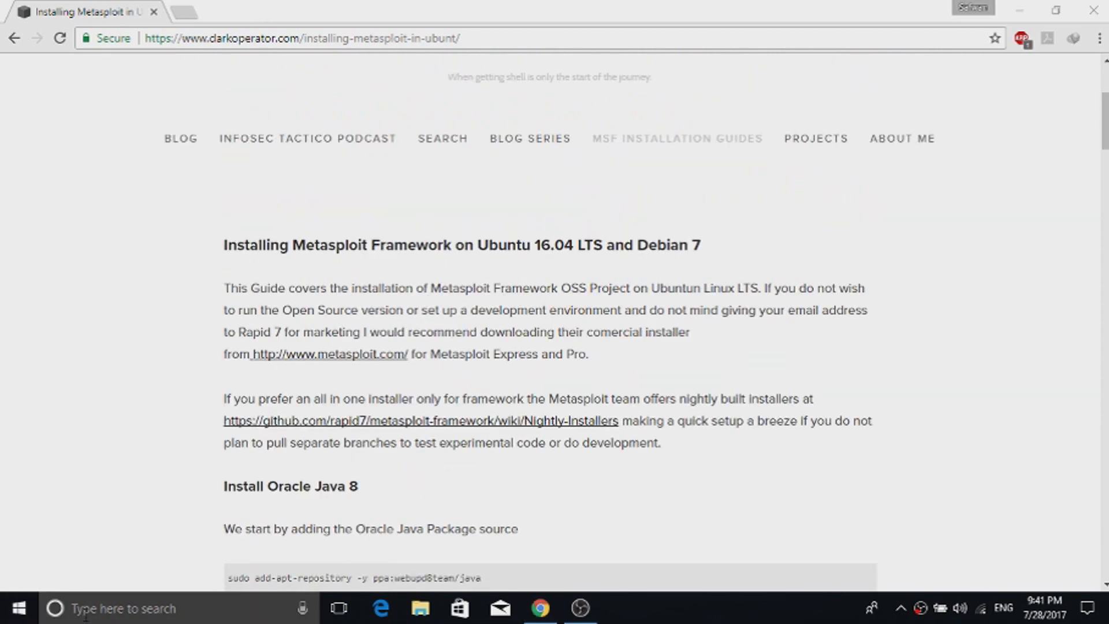
# Step: Search Start for 'windows' and open the Windows Defender settings page
pyautogui.click(32, 617)
pyautogui.write('windows')
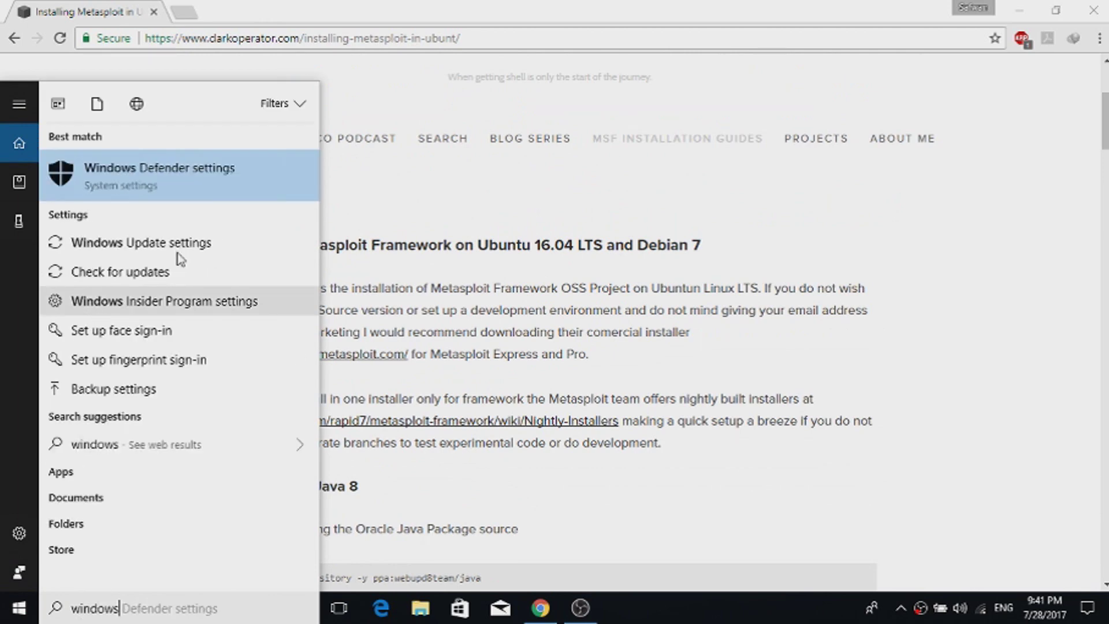
pyautogui.click(188, 174)
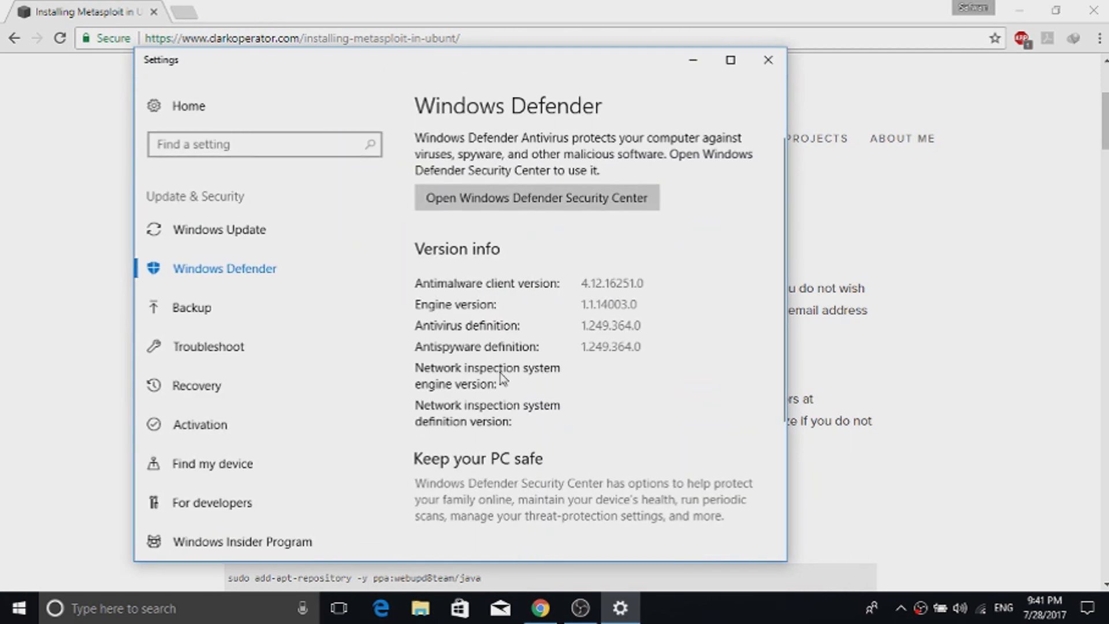
# Step: Launch Windows Defender Security Center, close Settings, and go to Virus & threat protection
pyautogui.click(539, 198)
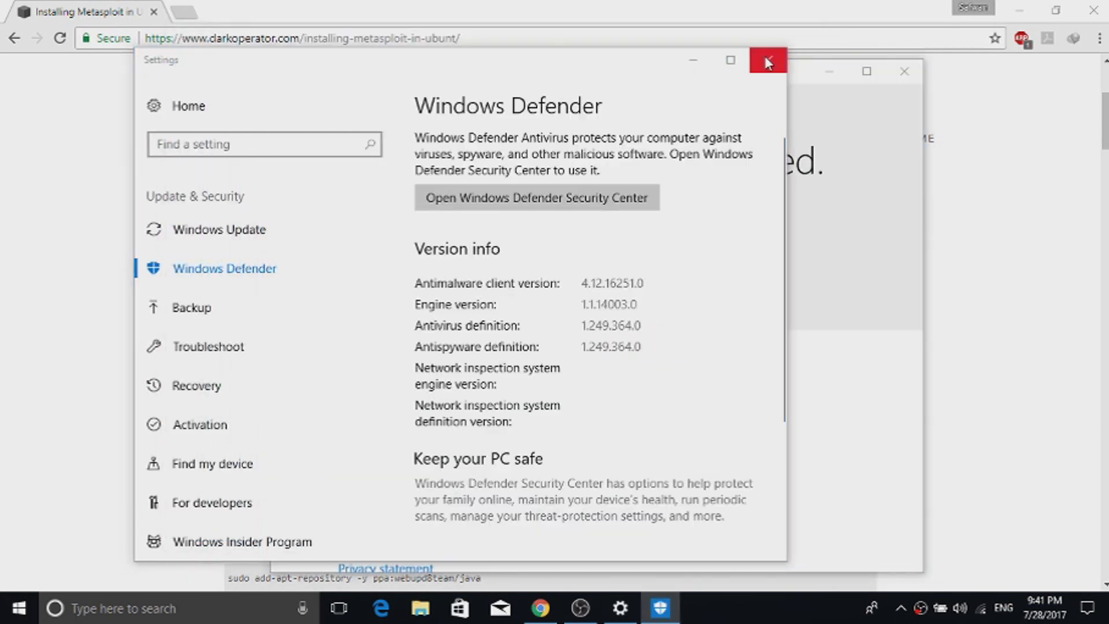
pyautogui.click(764, 57)
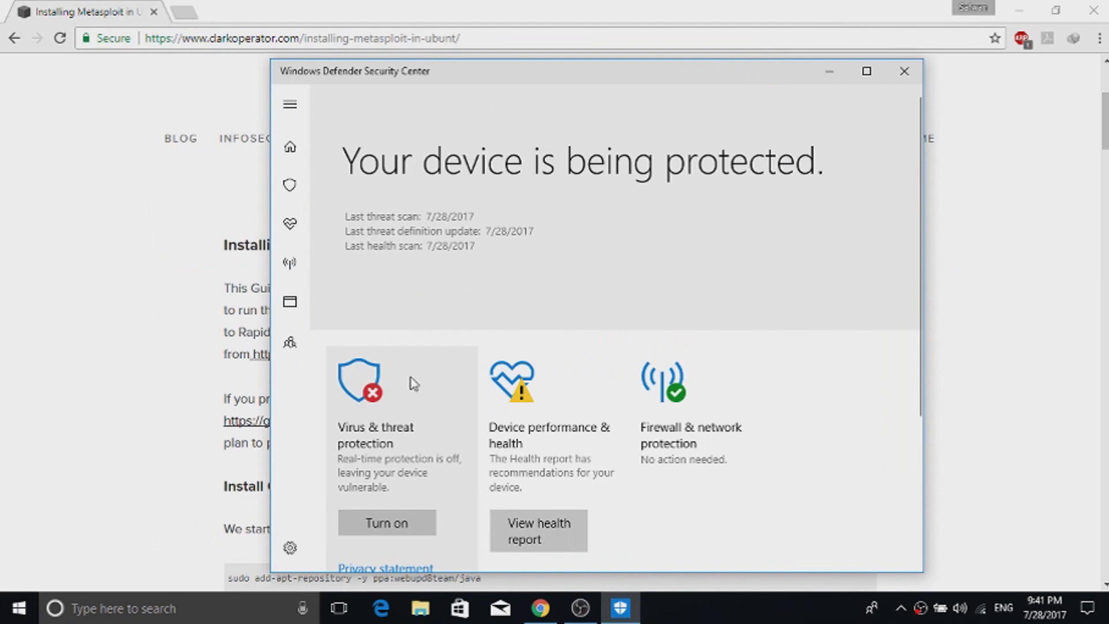
pyautogui.scroll(-3, 411, 381)
pyautogui.click(375, 296)
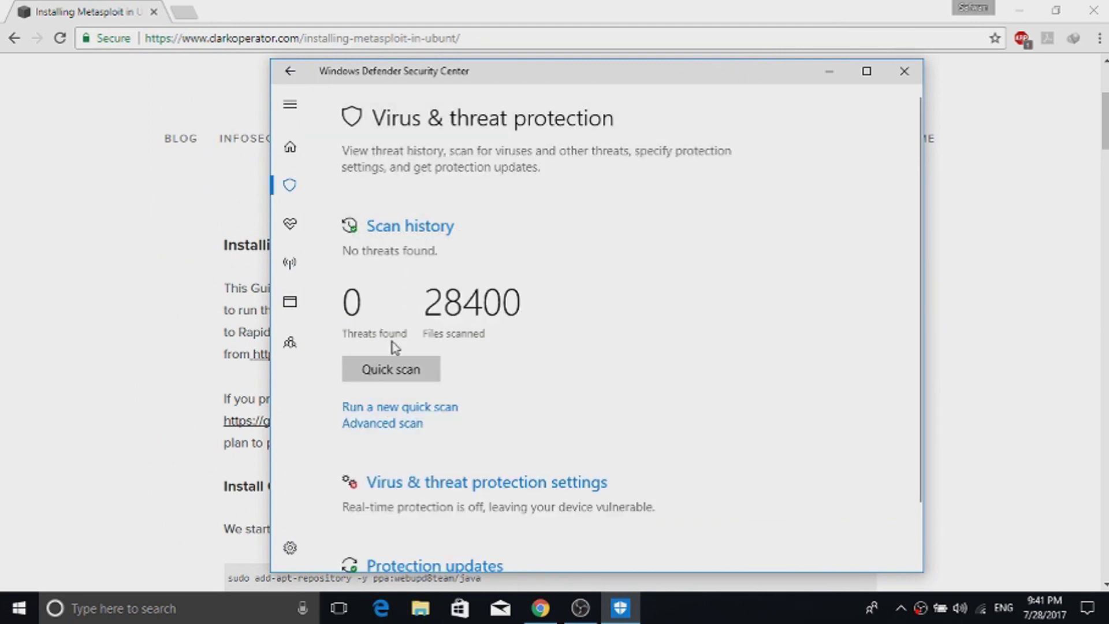
# Step: Open Virus & threat protection settings and scroll down to the Exclusions section
pyautogui.scroll(-2, 439, 341)
pyautogui.click(469, 346)
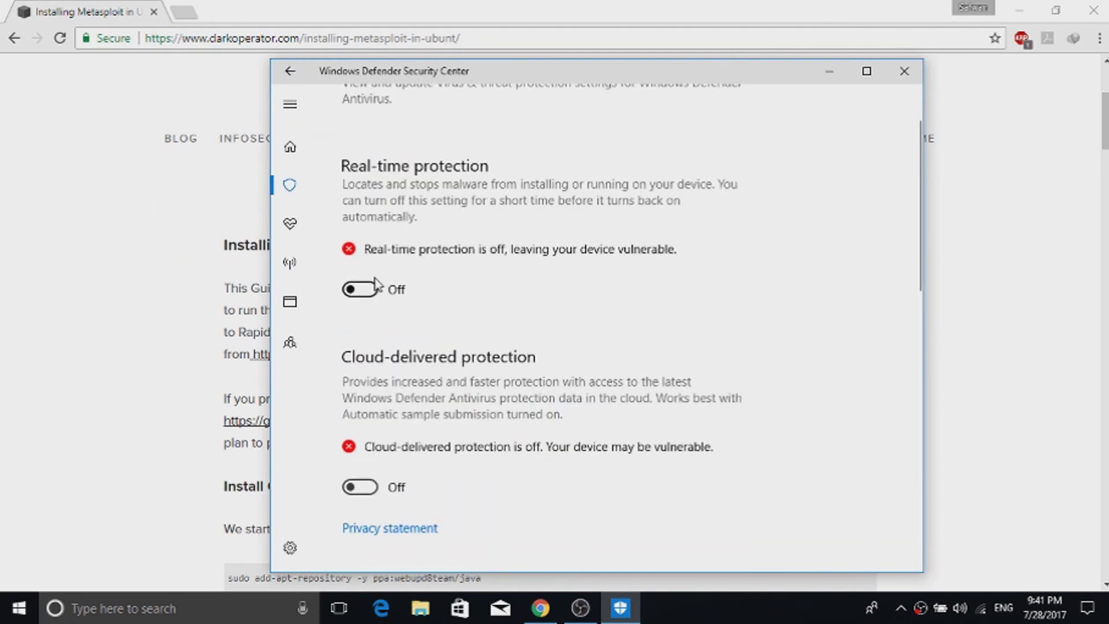
pyautogui.scroll(-5, 376, 304)
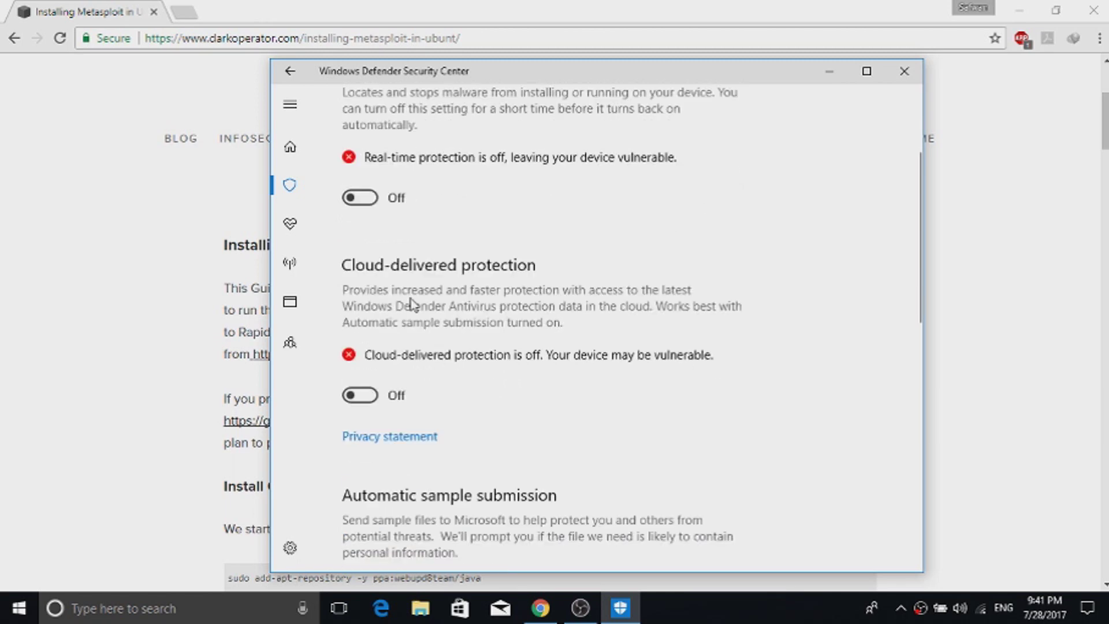
pyautogui.scroll(-3, 414, 305)
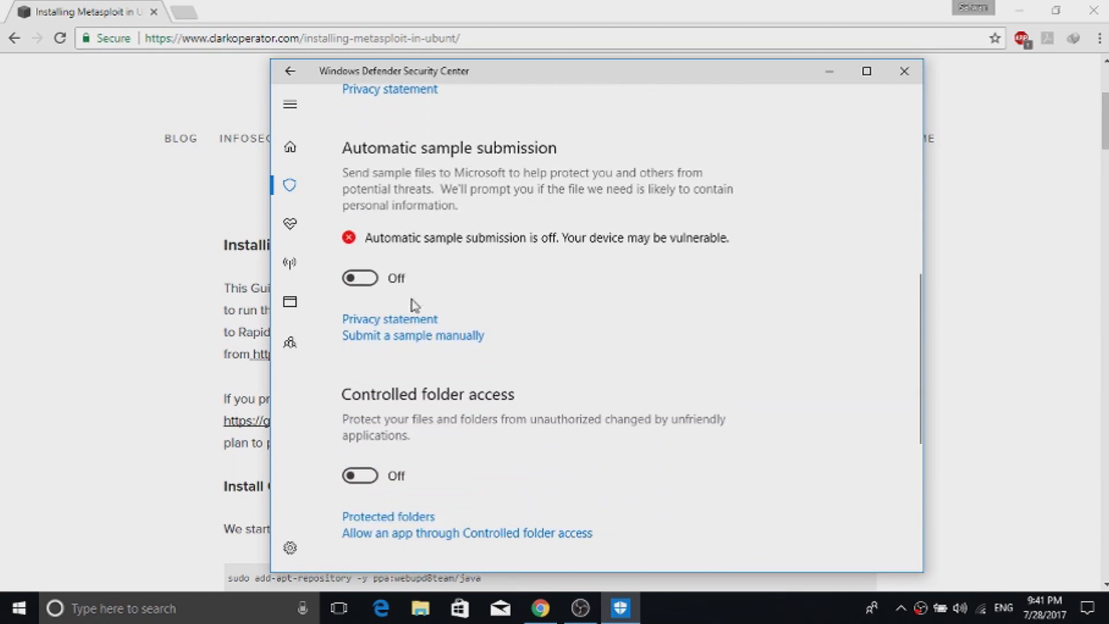
pyautogui.scroll(-6, 413, 305)
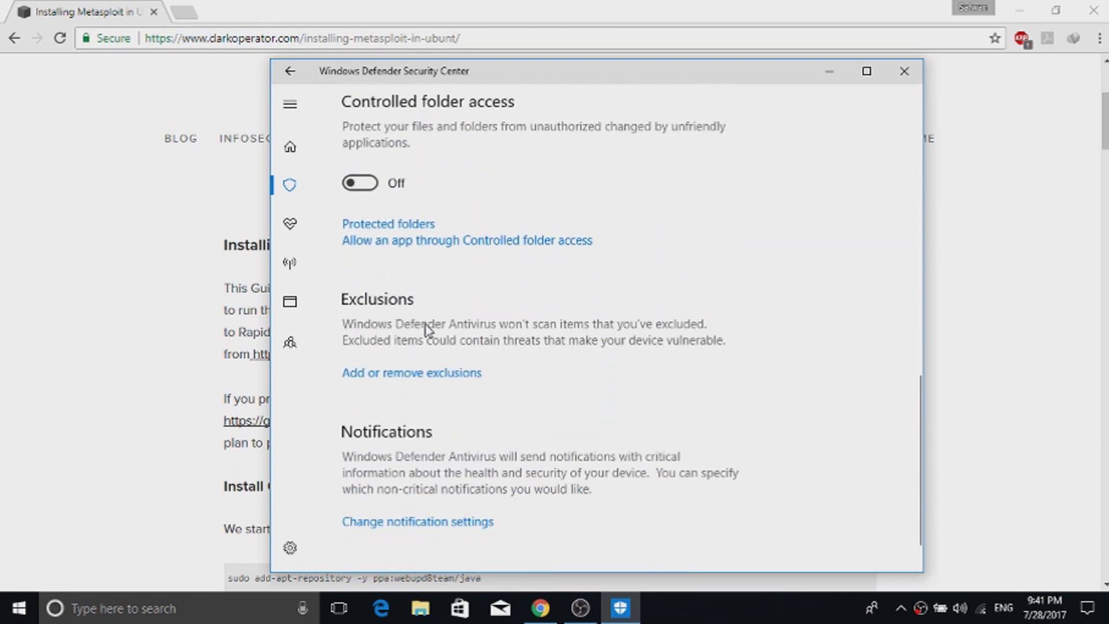
# Step: Open the Exclusions page and start adding a new exclusion
pyautogui.click(417, 378)
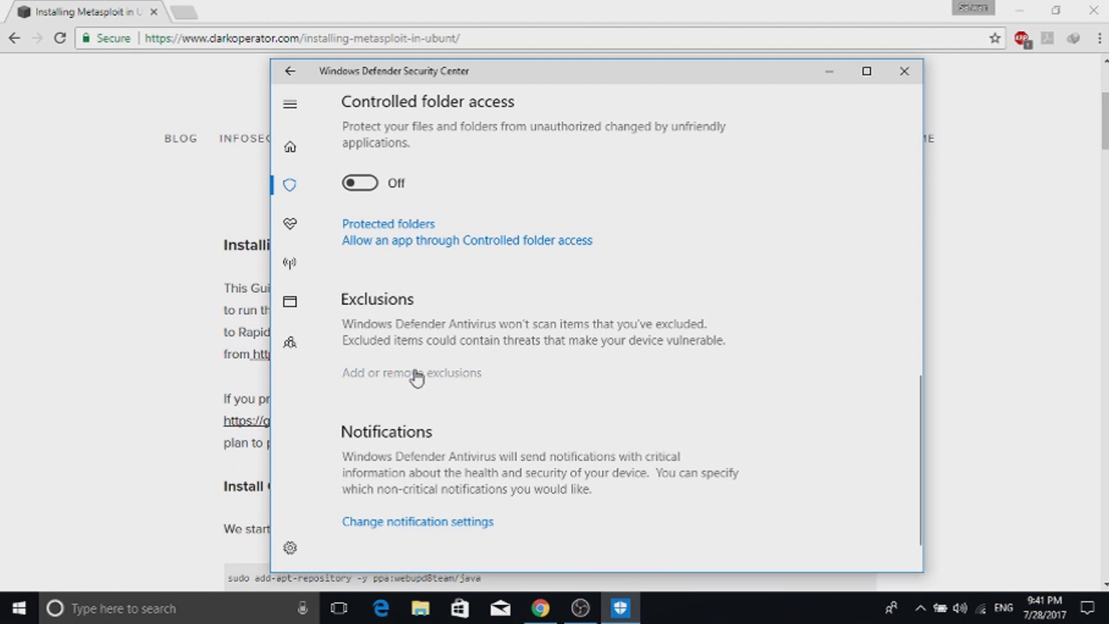
pyautogui.click(355, 227)
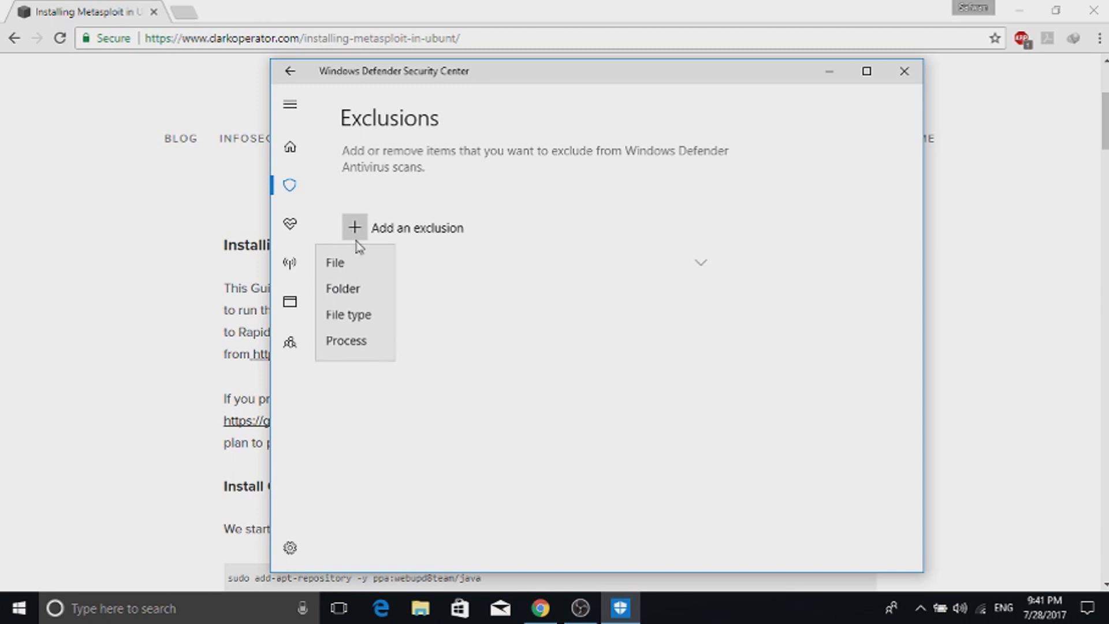
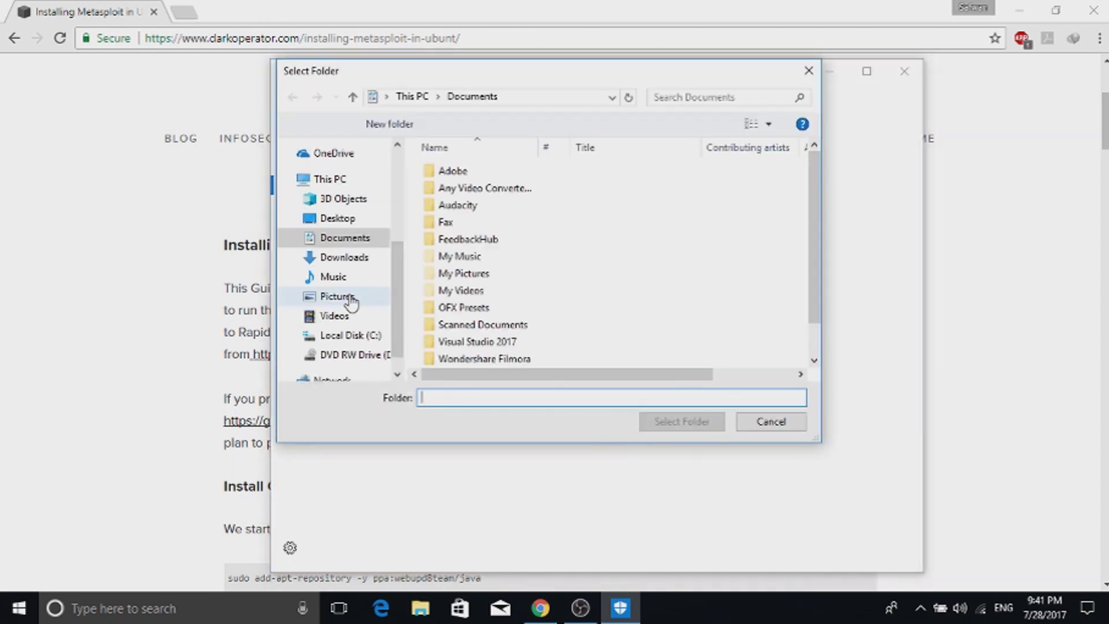
# Step: Browse from Local Disk (C:) into Users and then the user's own profile folder
pyautogui.scroll(-1, 540, 248)
pyautogui.scroll(1, 532, 250)
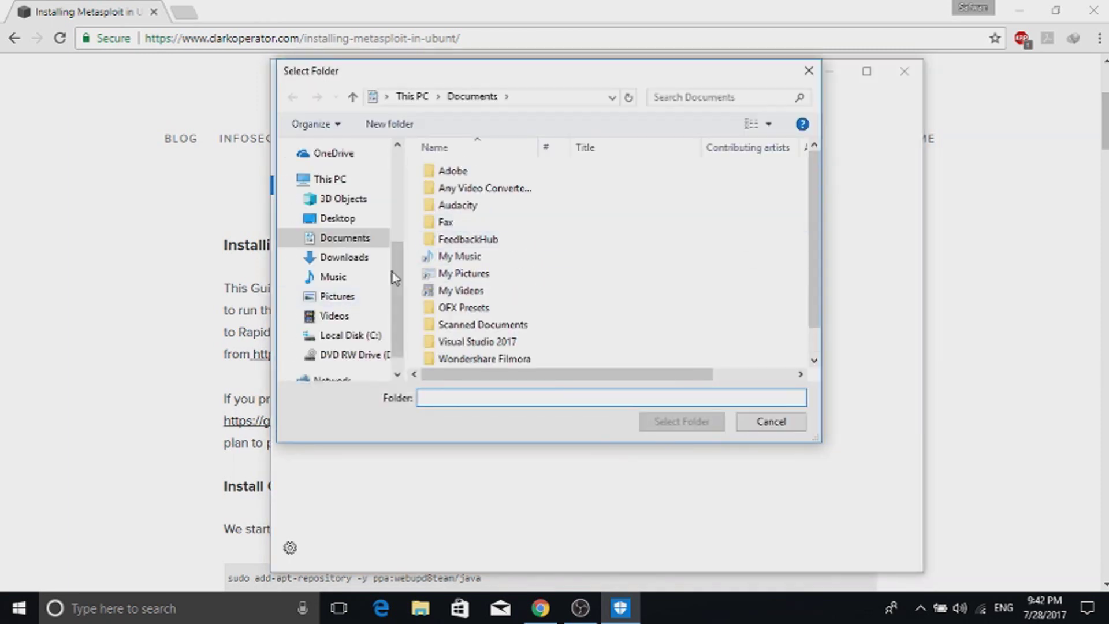
pyautogui.click(352, 337)
pyautogui.scroll(-2, 477, 306)
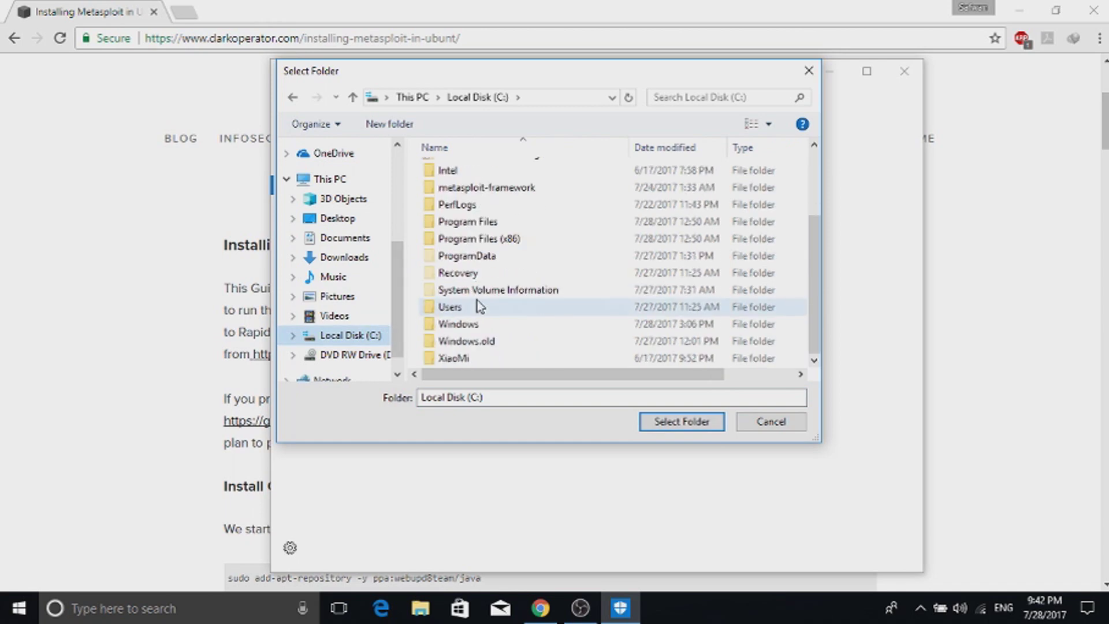
pyautogui.doubleClick(478, 306)
pyautogui.doubleClick(467, 185)
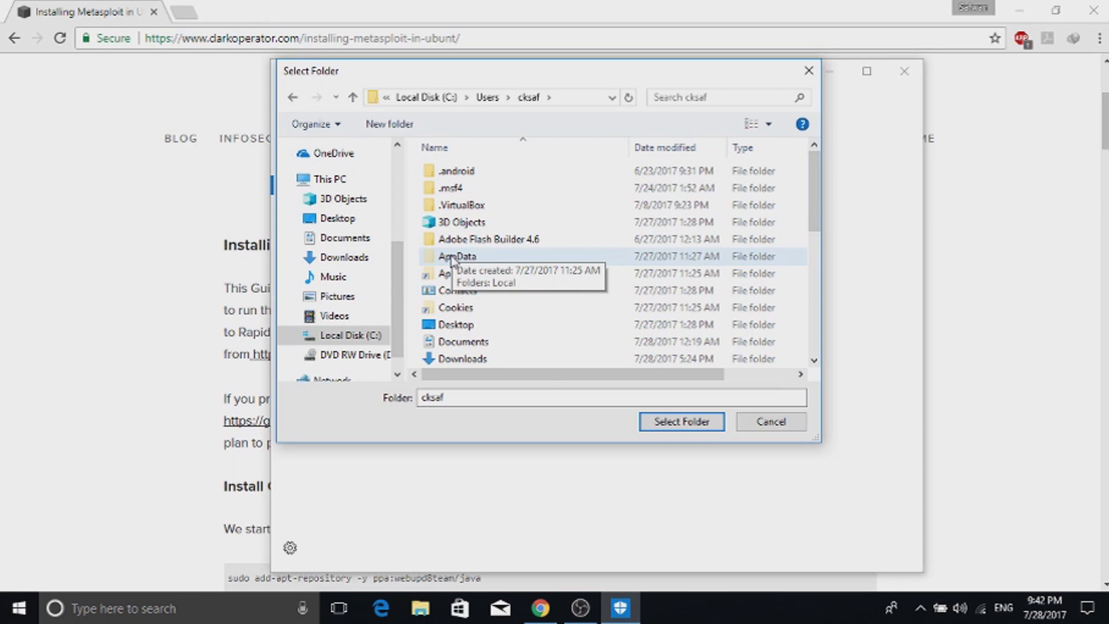
# Step: Open AppData, then its Local folder, to show the subfolders inside Local
pyautogui.doubleClick(452, 258)
pyautogui.click(450, 173)
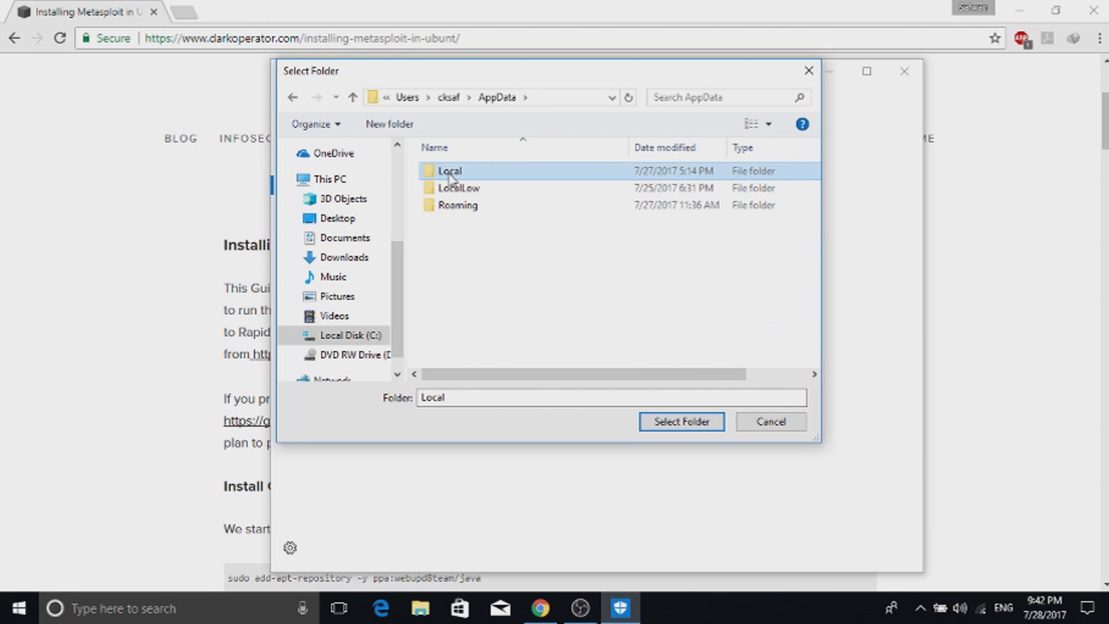
pyautogui.doubleClick(451, 173)
pyautogui.scroll(-3, 493, 292)
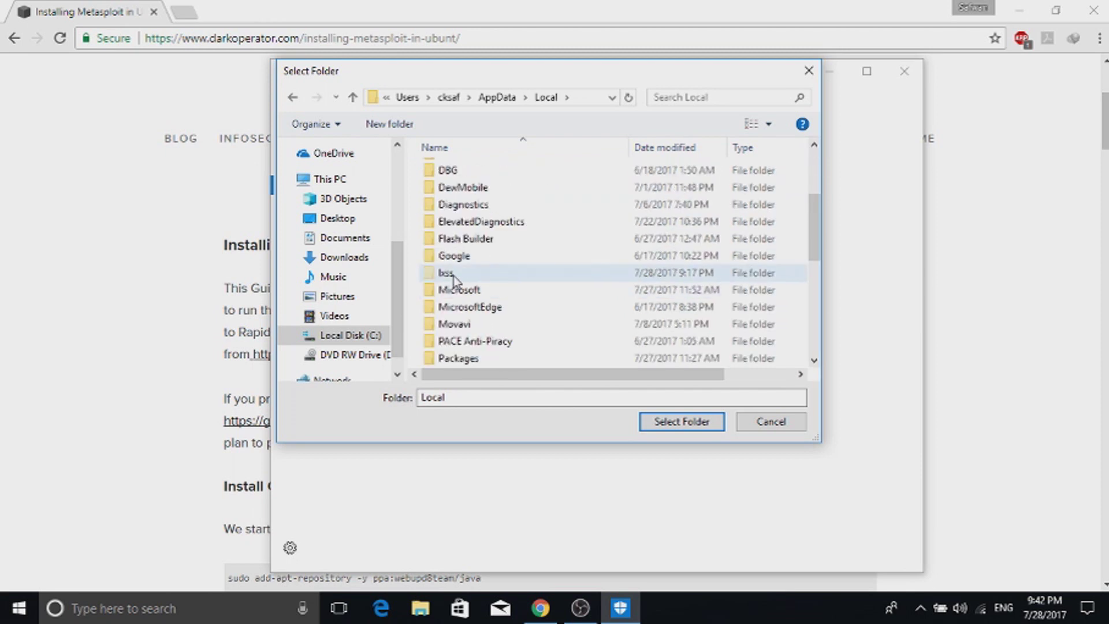
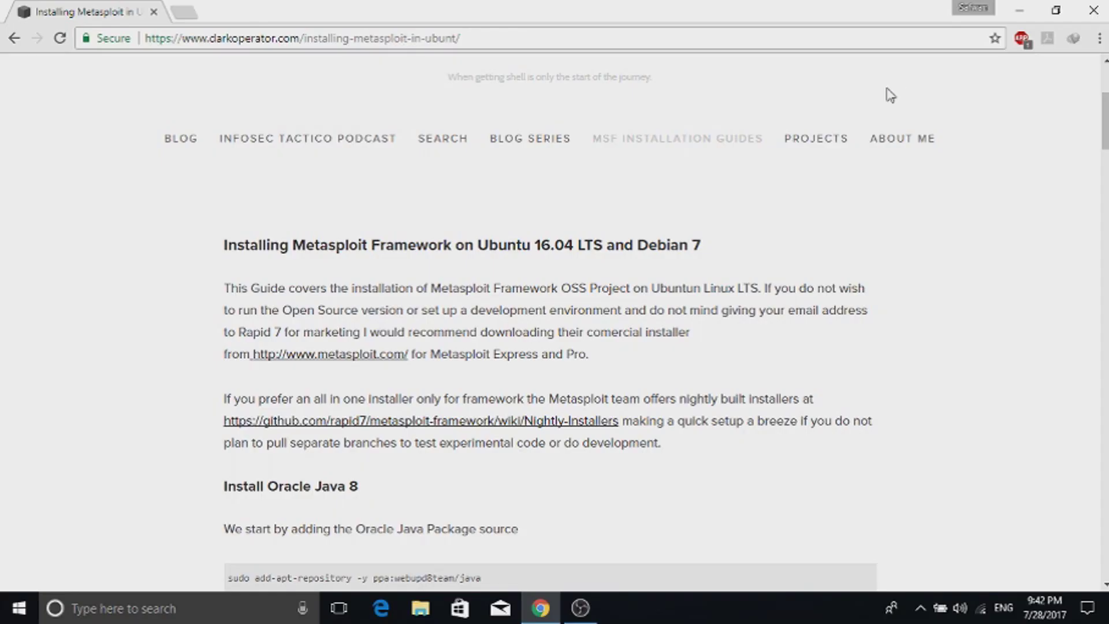
# Step: Scroll the guide to the Oracle Java 8 commands and open Windows search
pyautogui.scroll(-3, 334, 332)
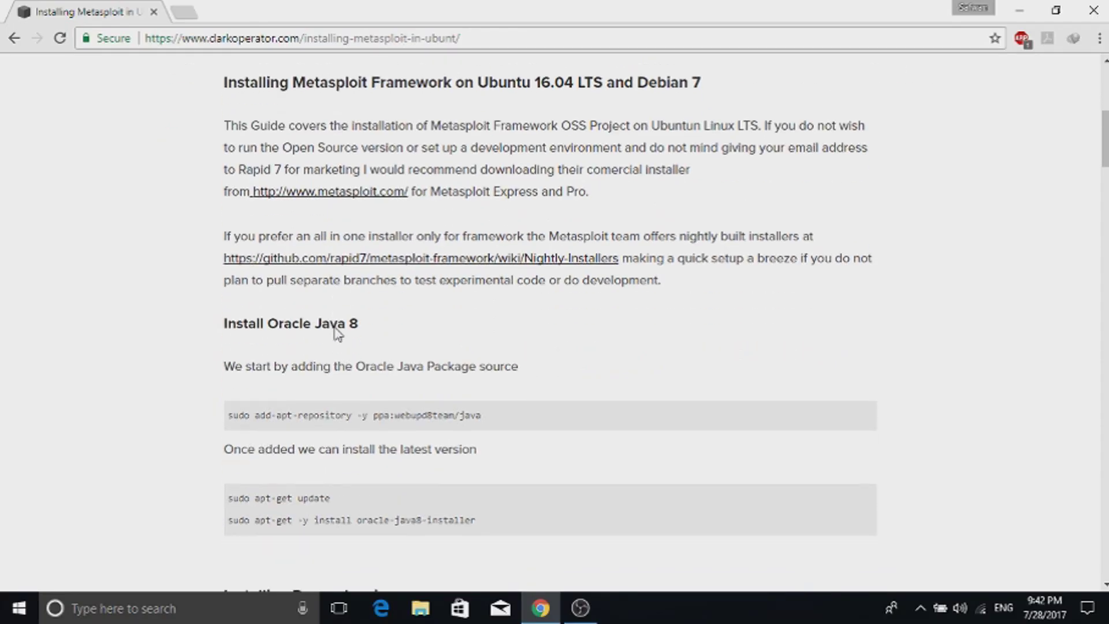
pyautogui.click(228, 612)
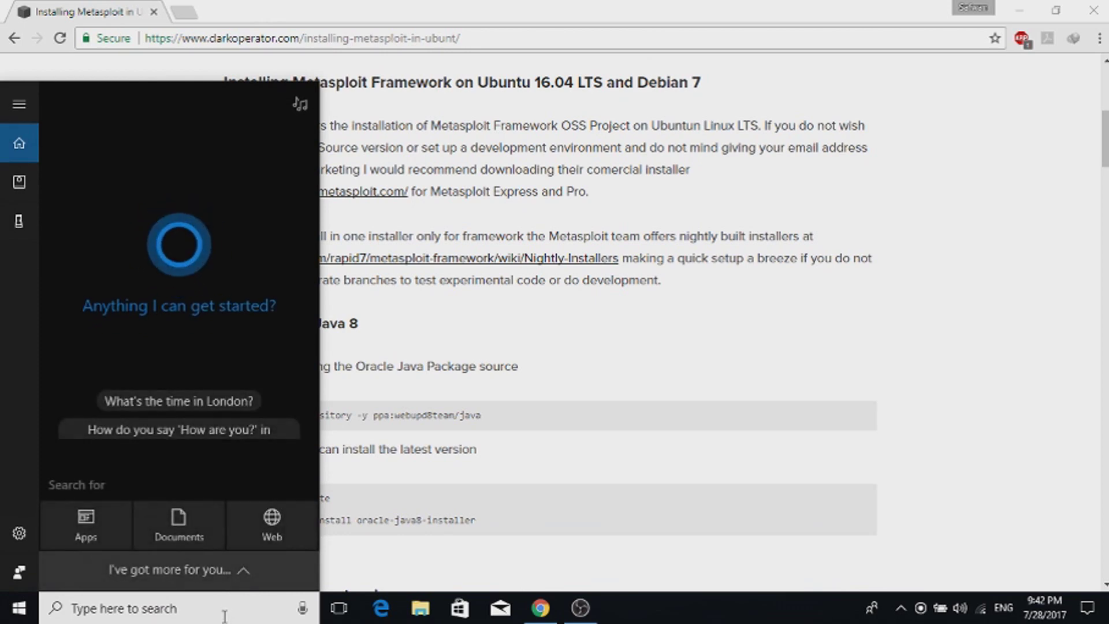
# Step: Launch Bash on Ubuntu on Windows from search, move its console aside, and return to the guide
pyautogui.write('bas')
pyautogui.click(166, 183)
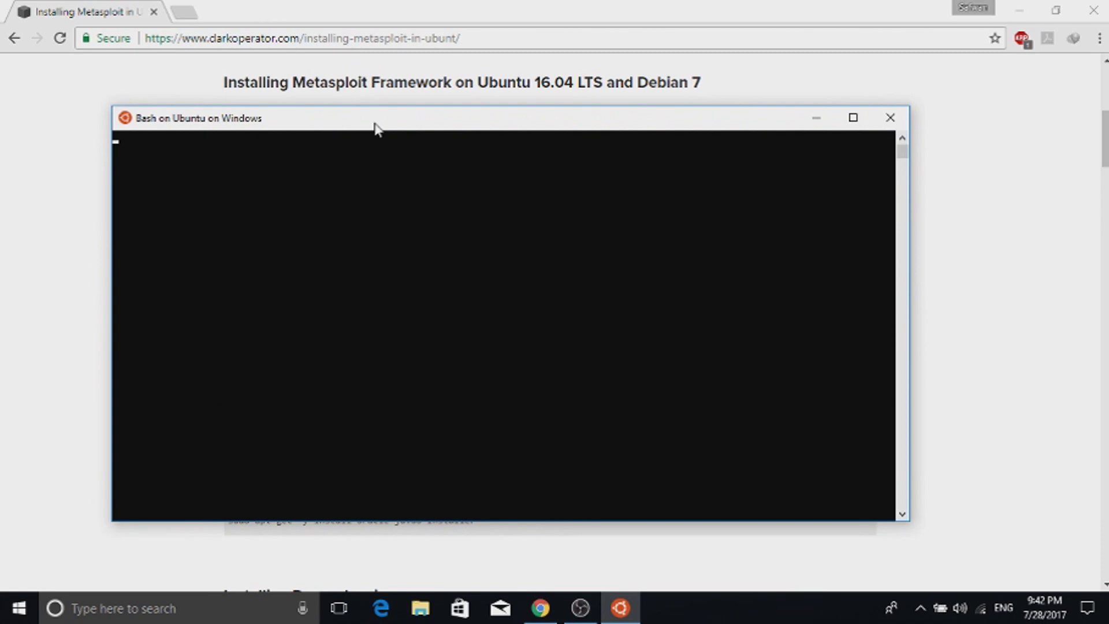
pyautogui.moveTo(376, 127); pyautogui.dragTo(642, 93)
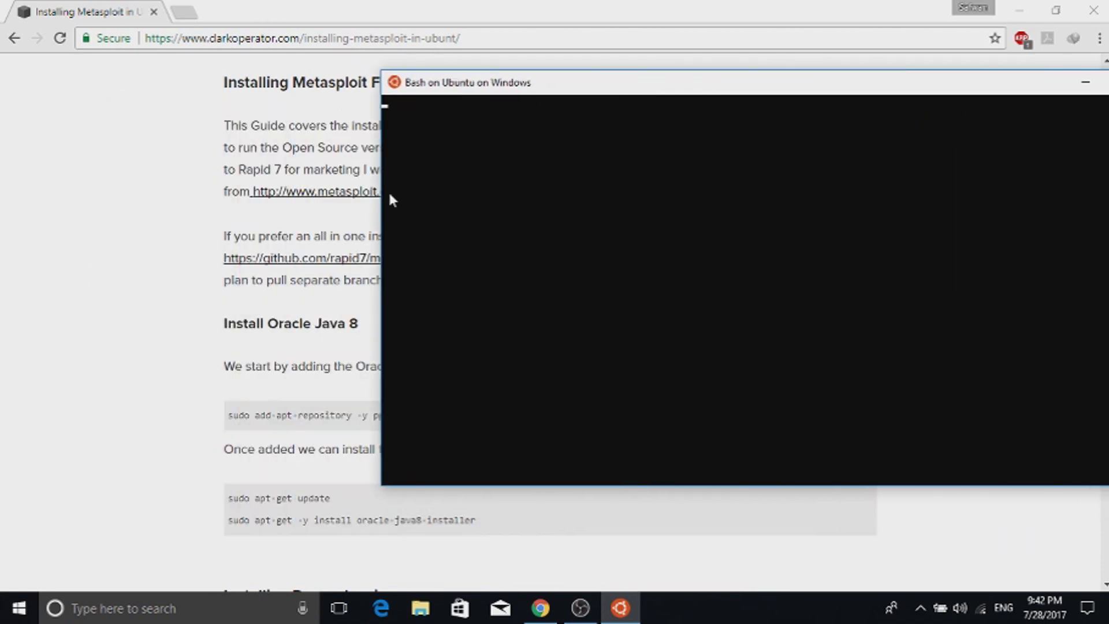
pyautogui.click(199, 272)
# Step: Select the add-apt-repository, apt-get update and oracle-java8-installer commands, then scroll to Installing Dependencies
pyautogui.scroll(-3, 213, 323)
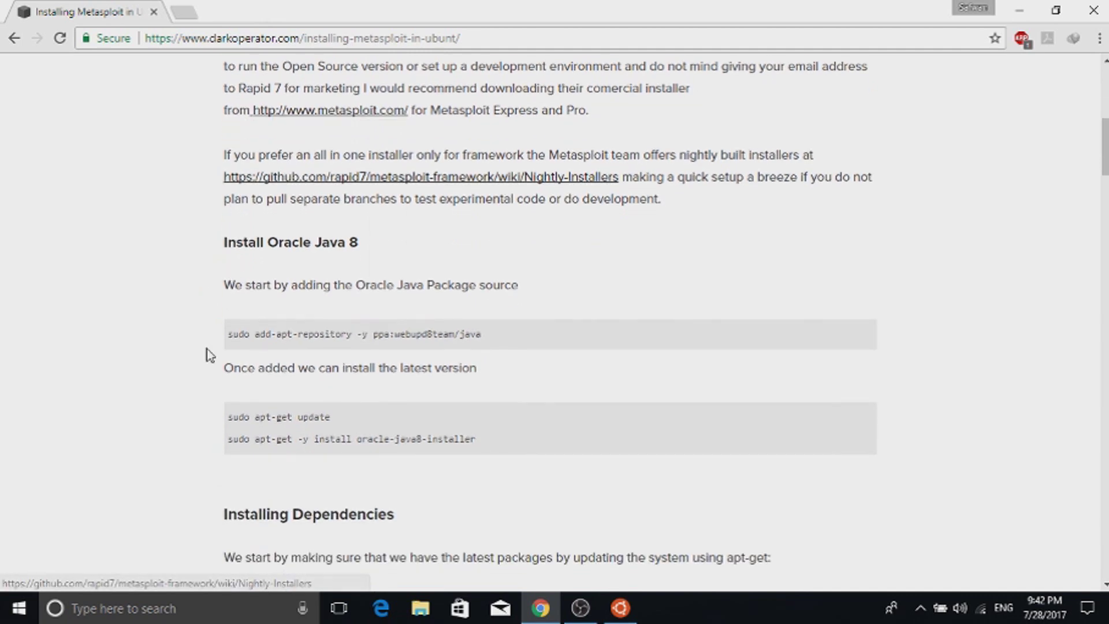
pyautogui.moveTo(230, 334); pyautogui.dragTo(504, 334)
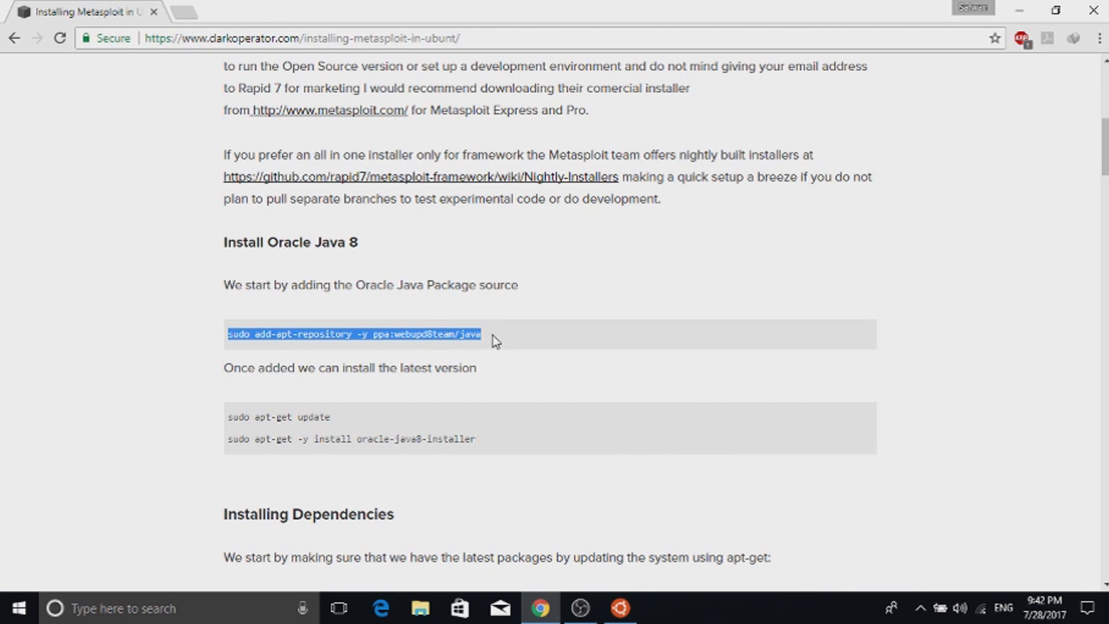
pyautogui.scroll(-3, 479, 332)
pyautogui.moveTo(331, 254); pyautogui.dragTo(229, 252)
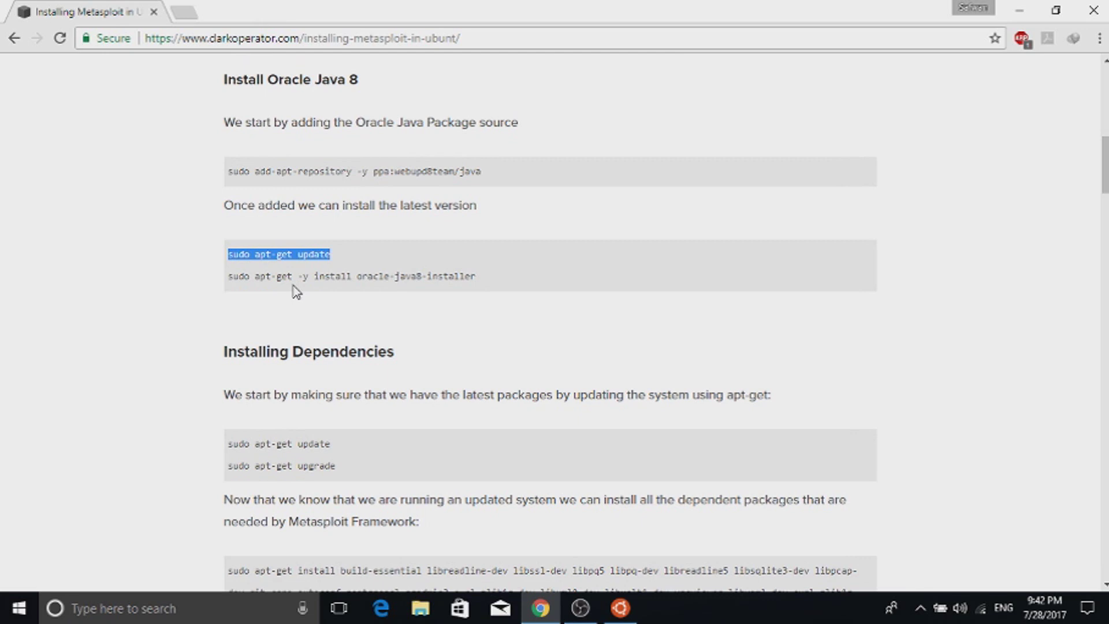
pyautogui.moveTo(229, 282); pyautogui.dragTo(480, 285)
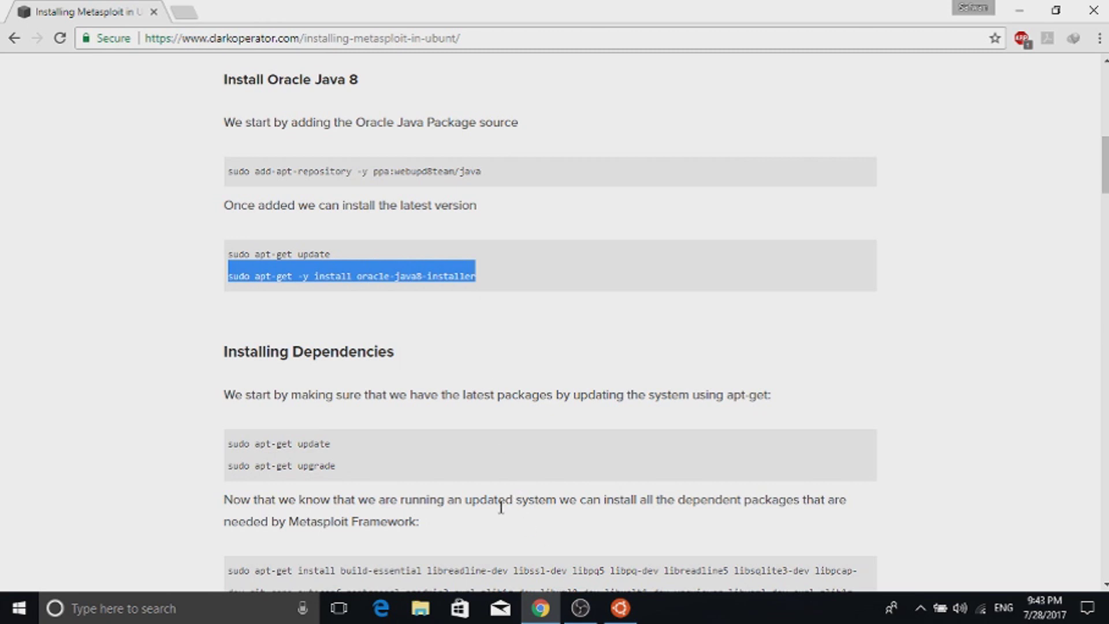
pyautogui.scroll(-1, 284, 329)
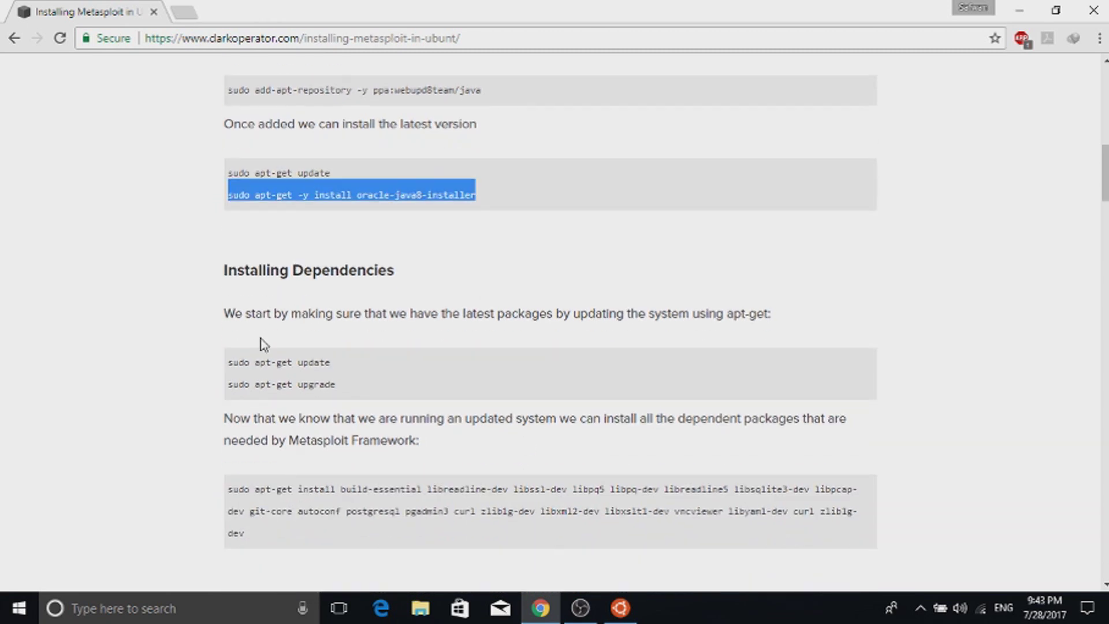
pyautogui.moveTo(231, 362); pyautogui.dragTo(326, 365)
pyautogui.click(354, 351)
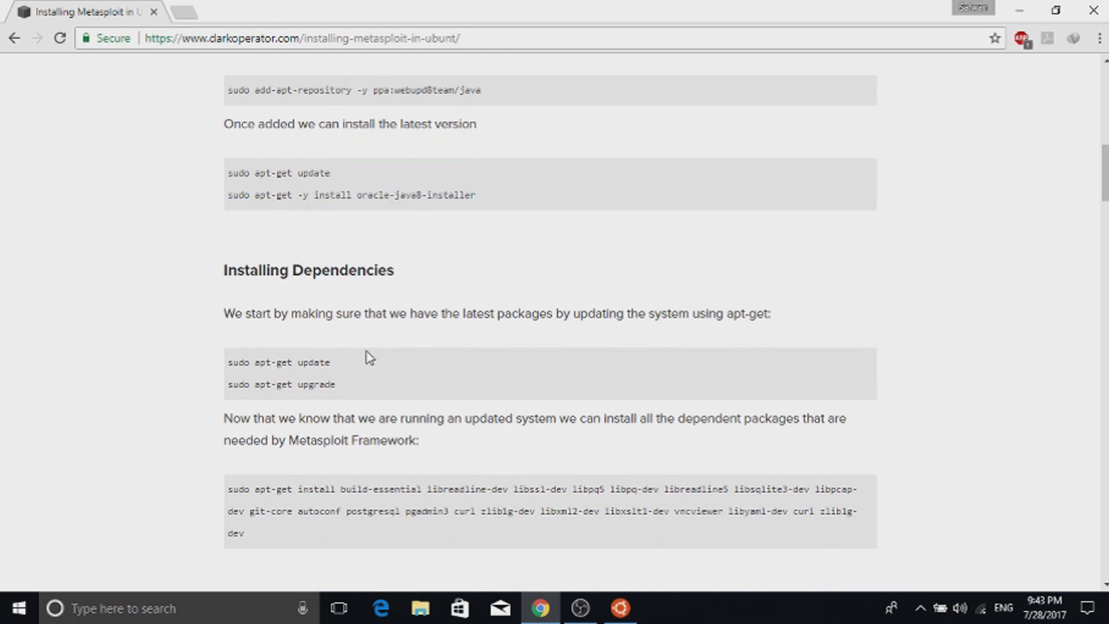
pyautogui.scroll(-3, 364, 353)
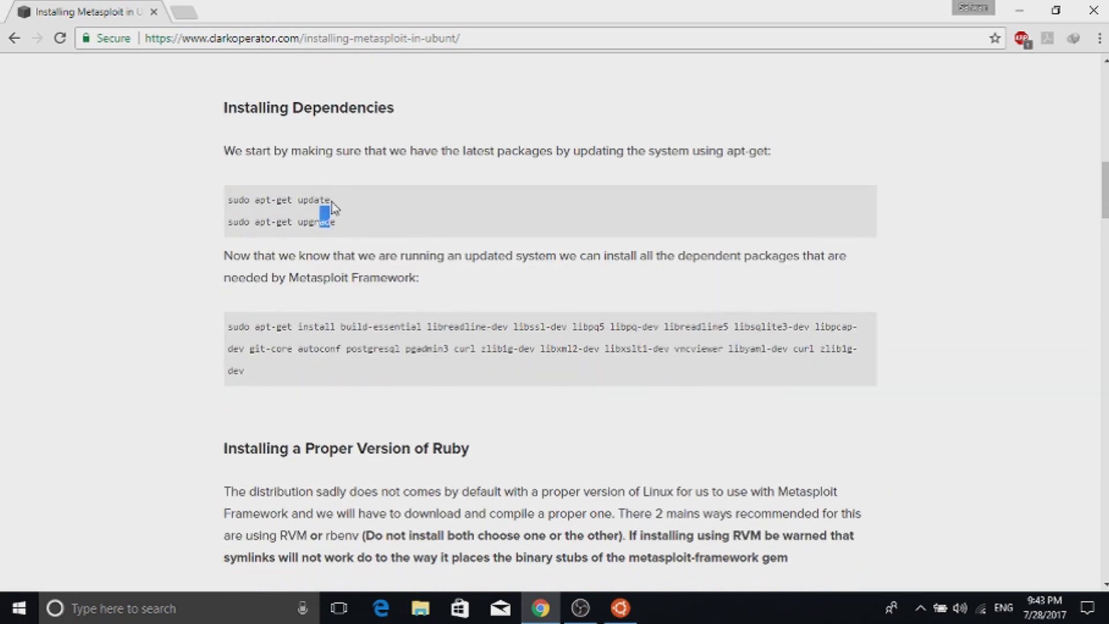
# Step: Select the apt-get update, apt-get upgrade and dependency install commands, then scroll to the Ruby section
pyautogui.moveTo(334, 202); pyautogui.dragTo(231, 198)
pyautogui.moveTo(336, 222); pyautogui.dragTo(254, 222)
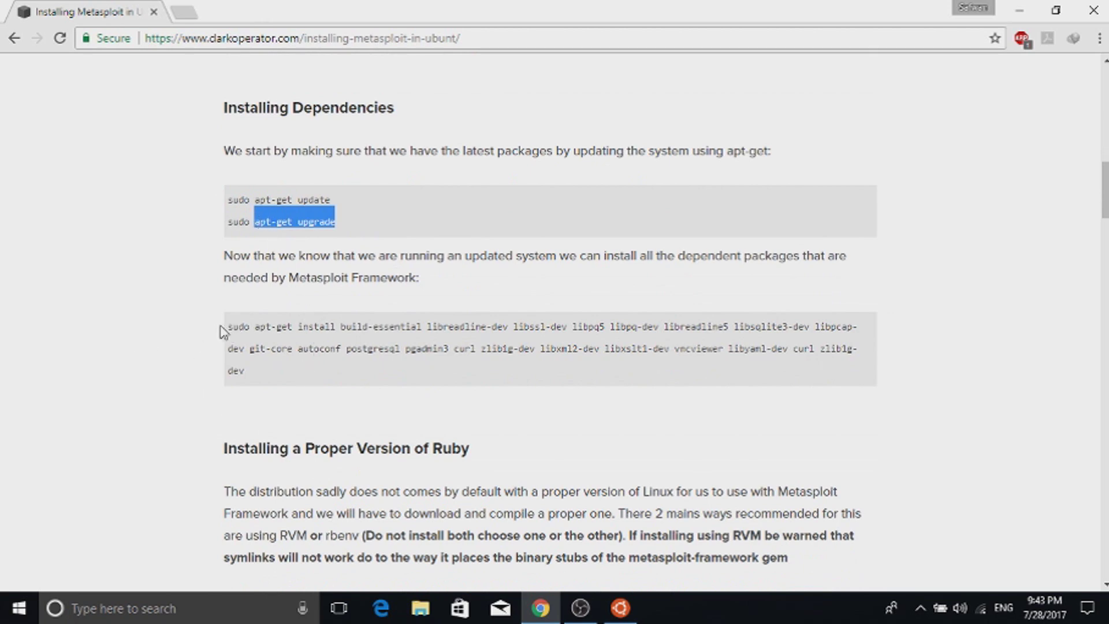
pyautogui.moveTo(231, 327); pyautogui.dragTo(341, 362)
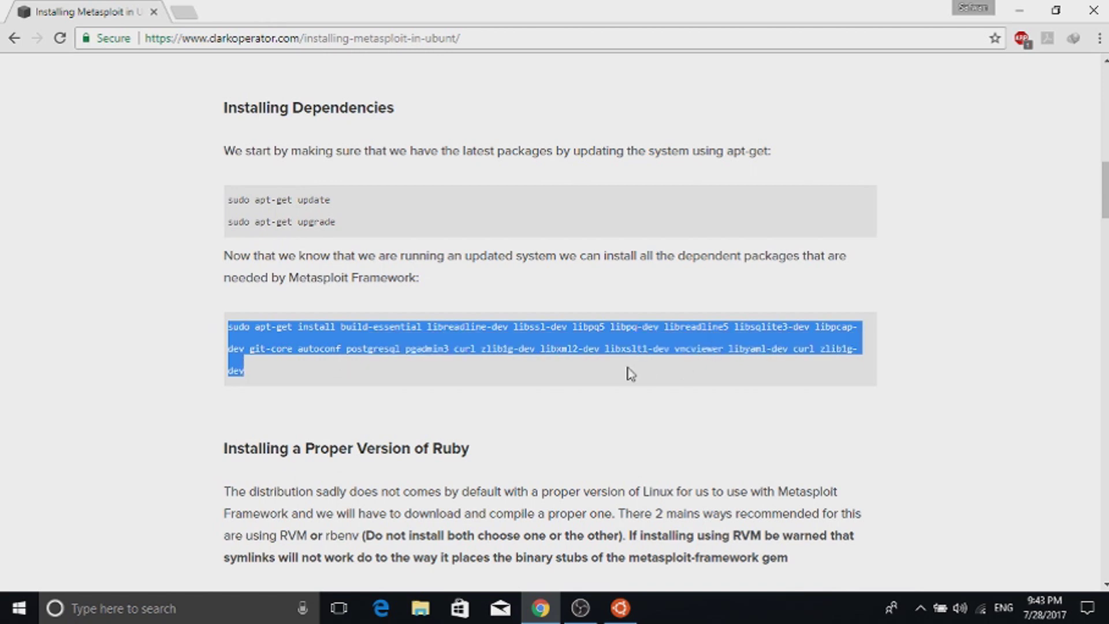
pyautogui.scroll(-1, 499, 355)
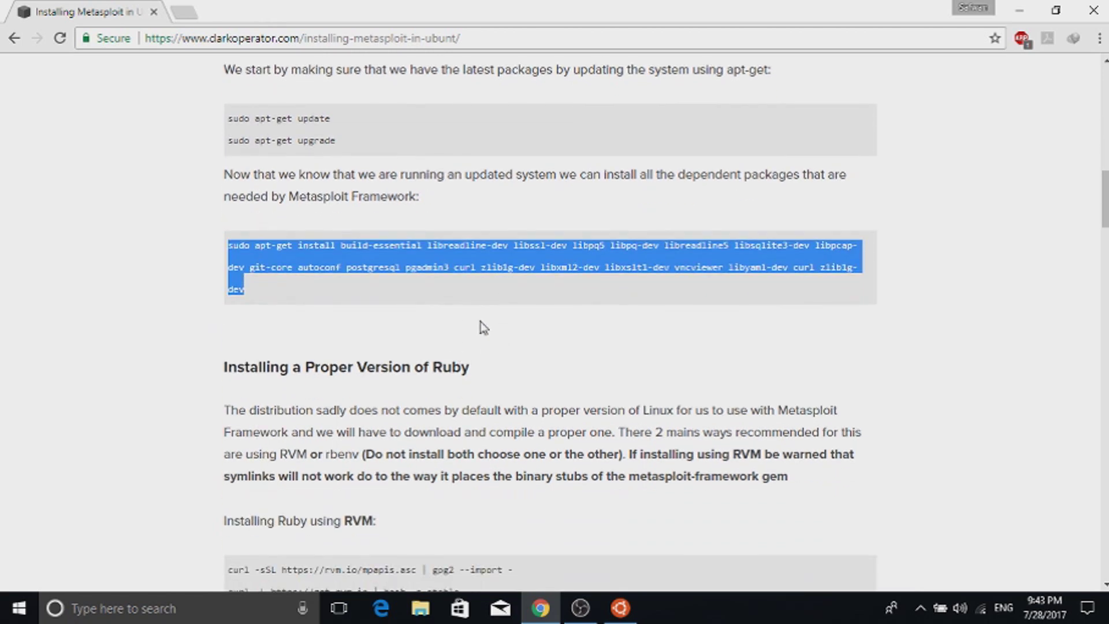
pyautogui.scroll(2, 479, 263)
pyautogui.scroll(-7, 483, 278)
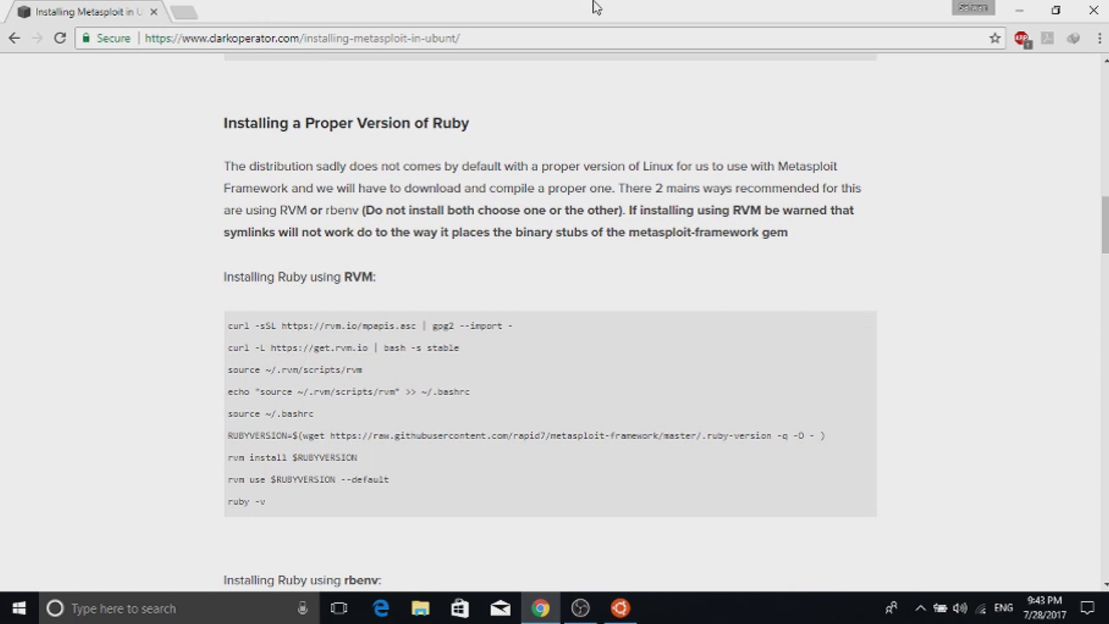
# Step: Read through the RVM and rbenv Ruby sections, selecting the RVM and rbenv headings
pyautogui.scroll(-2, 507, 376)
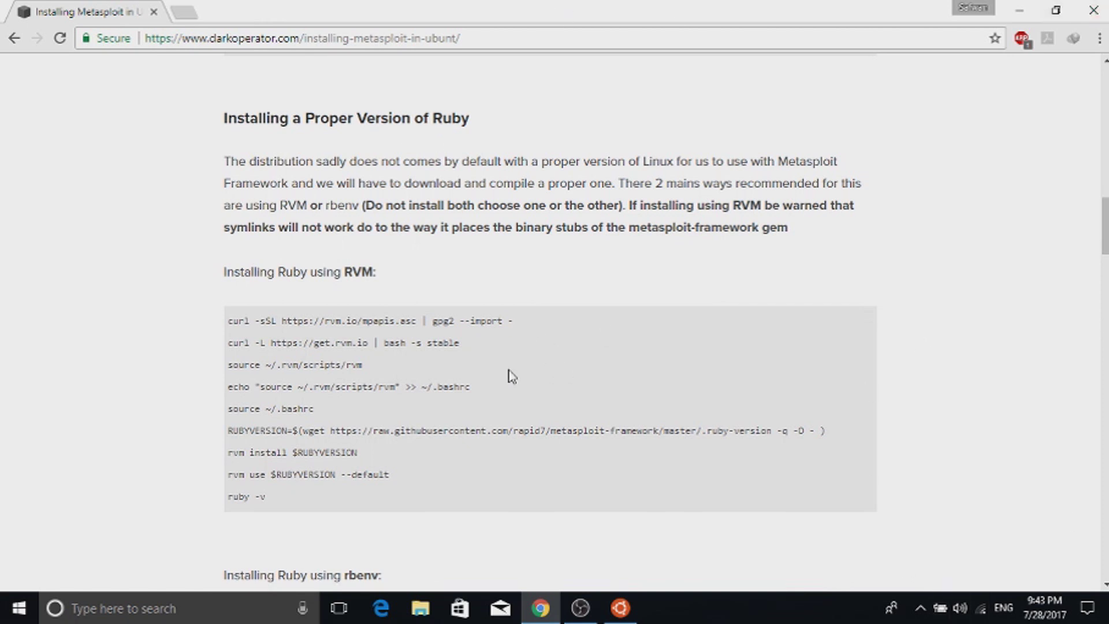
pyautogui.doubleClick(350, 195)
pyautogui.scroll(-7, 376, 225)
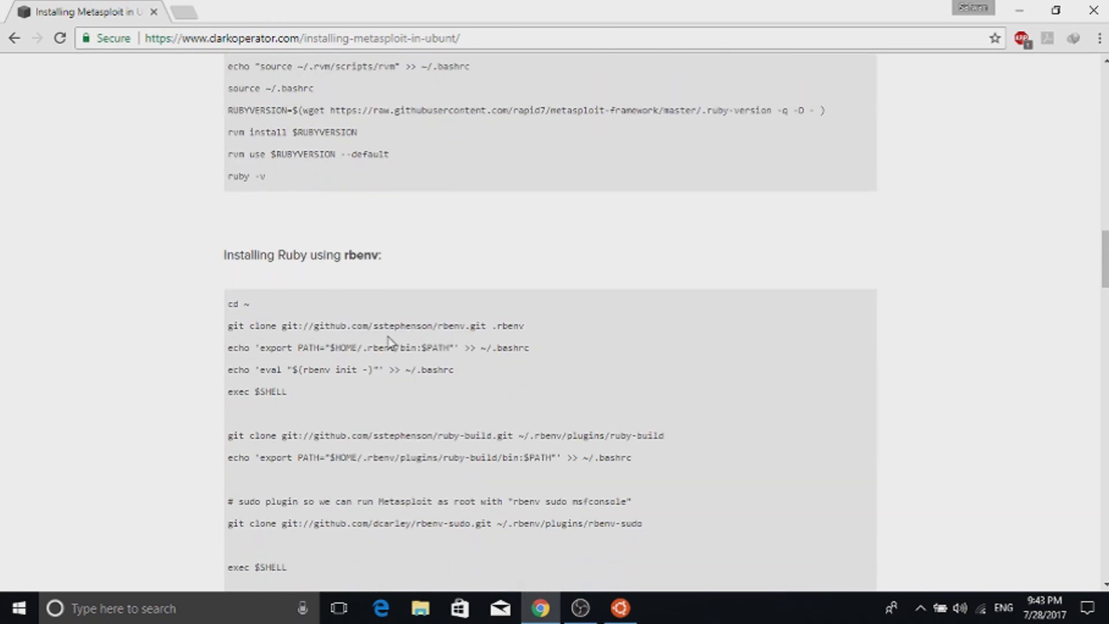
pyautogui.scroll(1, 347, 248)
pyautogui.moveTo(346, 259); pyautogui.dragTo(384, 257)
pyautogui.click(384, 257)
pyautogui.scroll(-4, 242, 141)
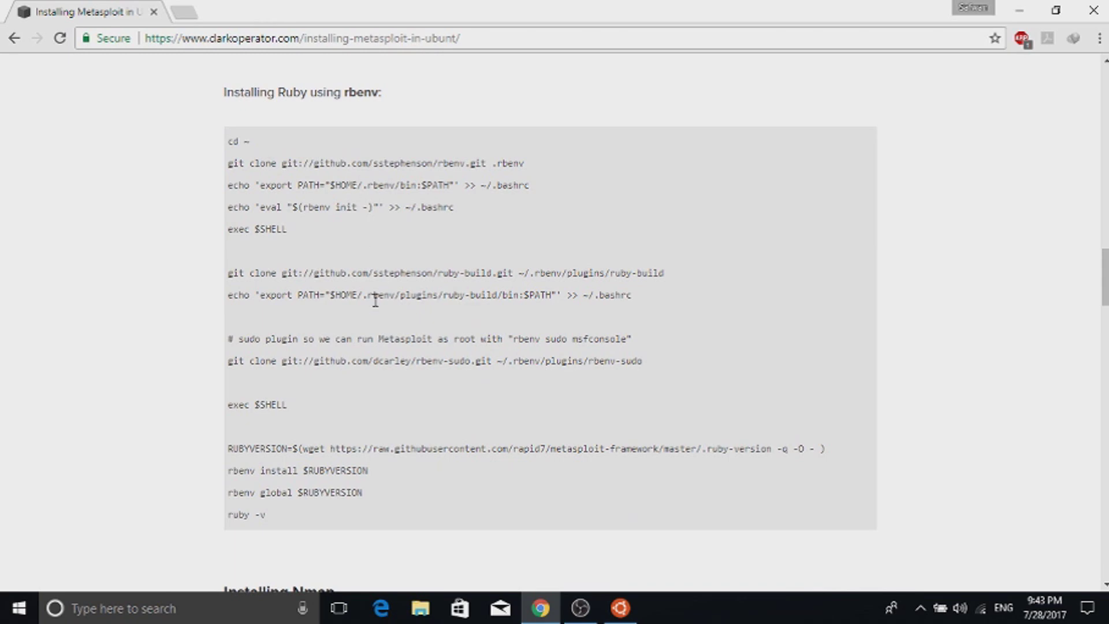
# Step: Move on to the Nmap build section, selecting its heading and the mkdir command
pyautogui.scroll(-2, 242, 186)
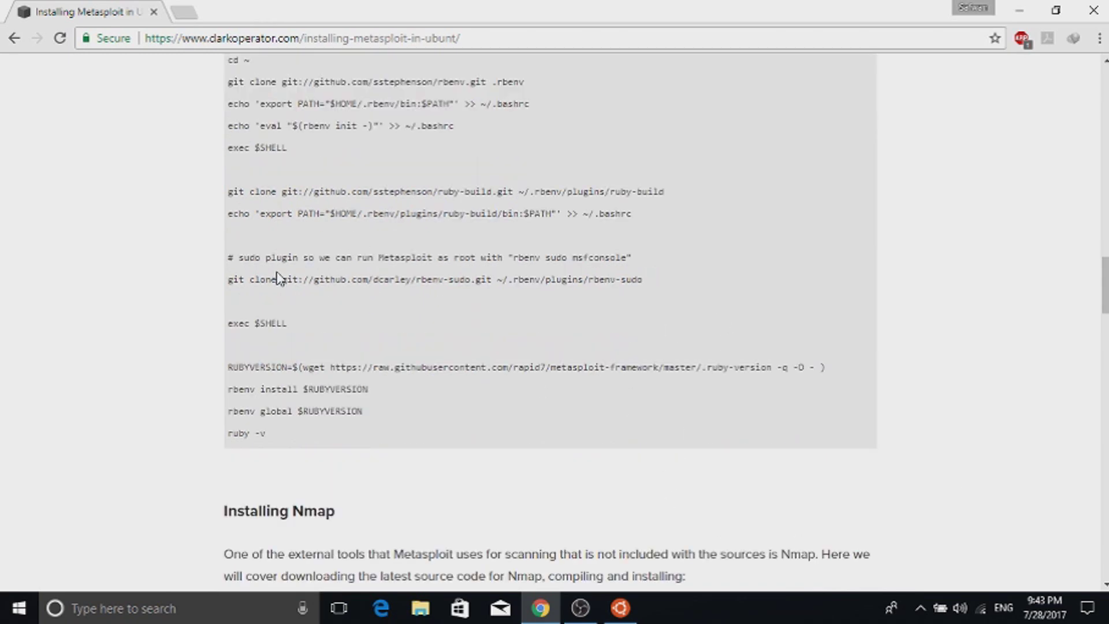
pyautogui.scroll(-5, 298, 231)
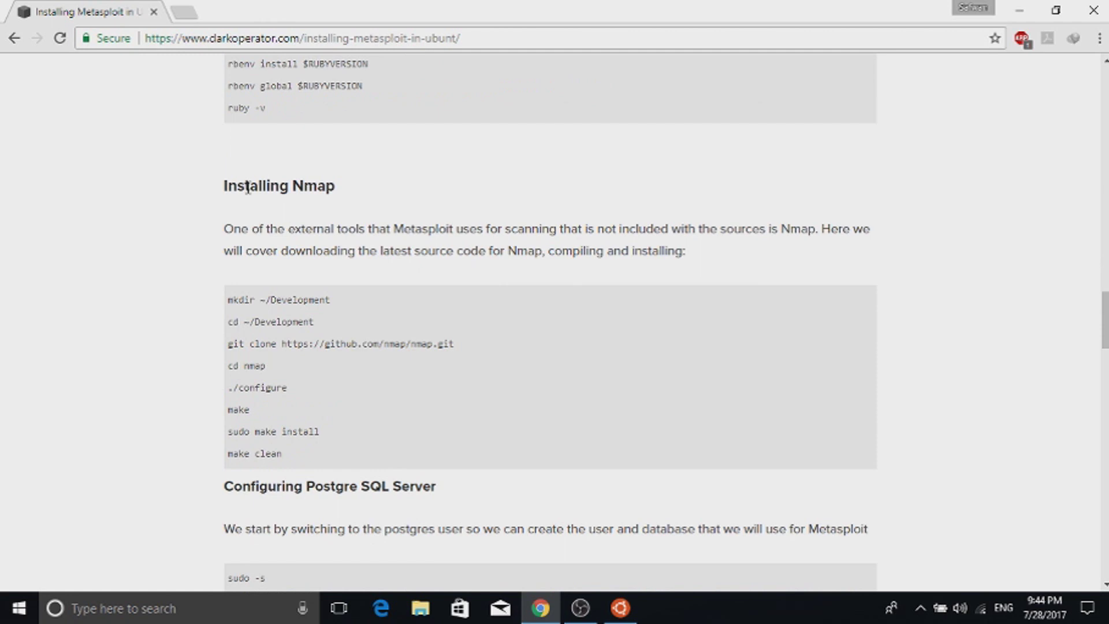
pyautogui.moveTo(292, 183); pyautogui.dragTo(329, 183)
pyautogui.click(344, 189)
pyautogui.moveTo(228, 300); pyautogui.dragTo(314, 295)
pyautogui.click(318, 294)
pyautogui.scroll(-3, 211, 274)
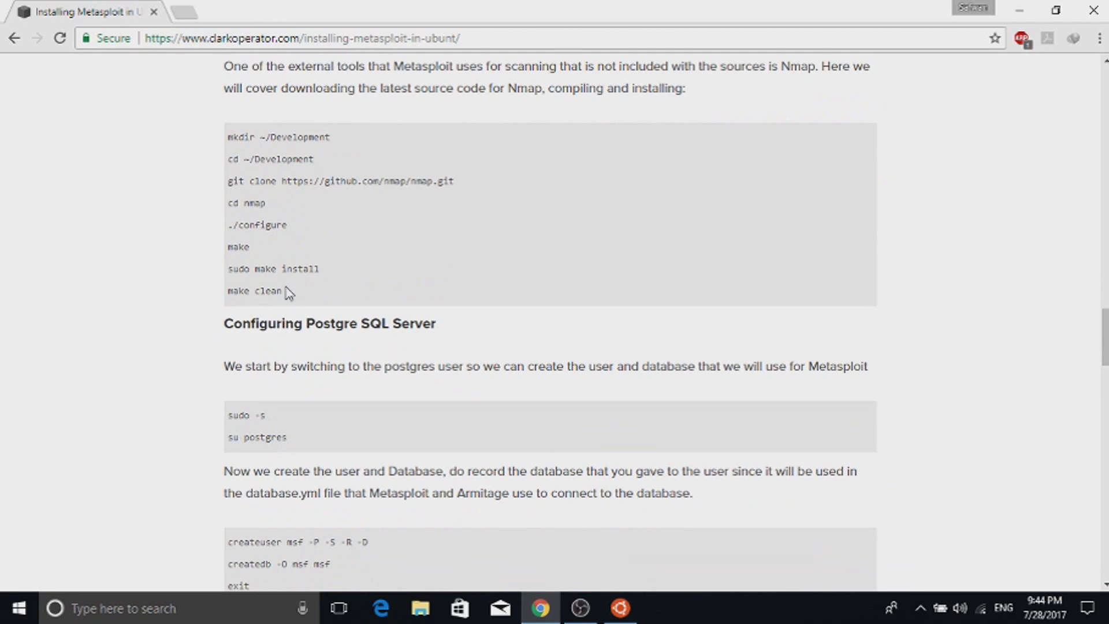
# Step: Scroll to Configuring Postgre SQL Server and select the createuser through exit lines
pyautogui.scroll(-2, 287, 292)
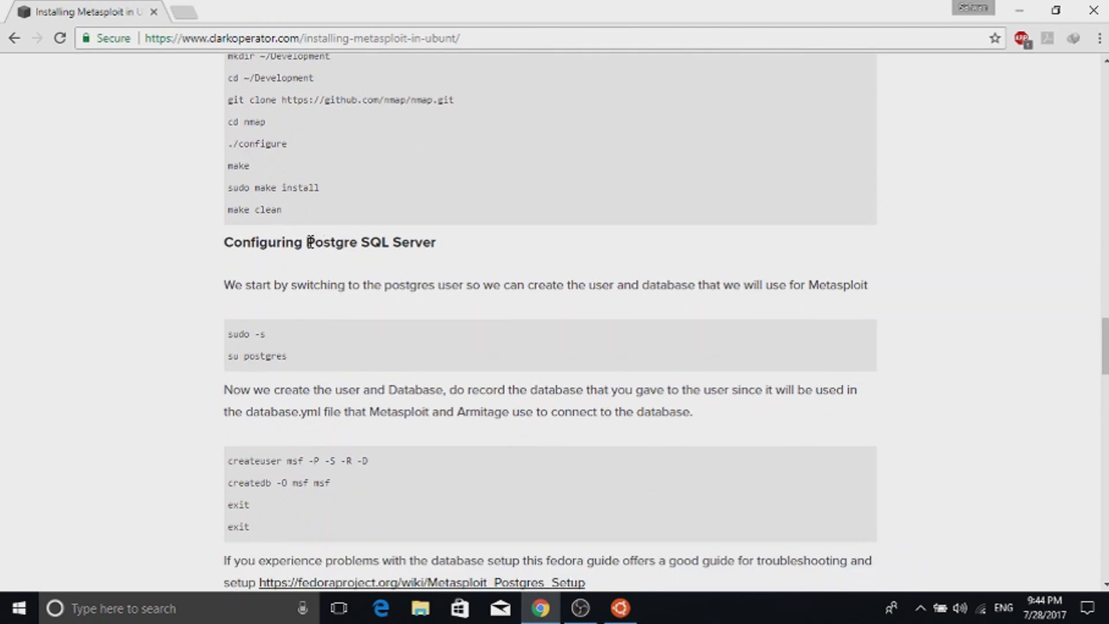
pyautogui.moveTo(310, 242); pyautogui.dragTo(330, 243)
pyautogui.scroll(-2, 428, 324)
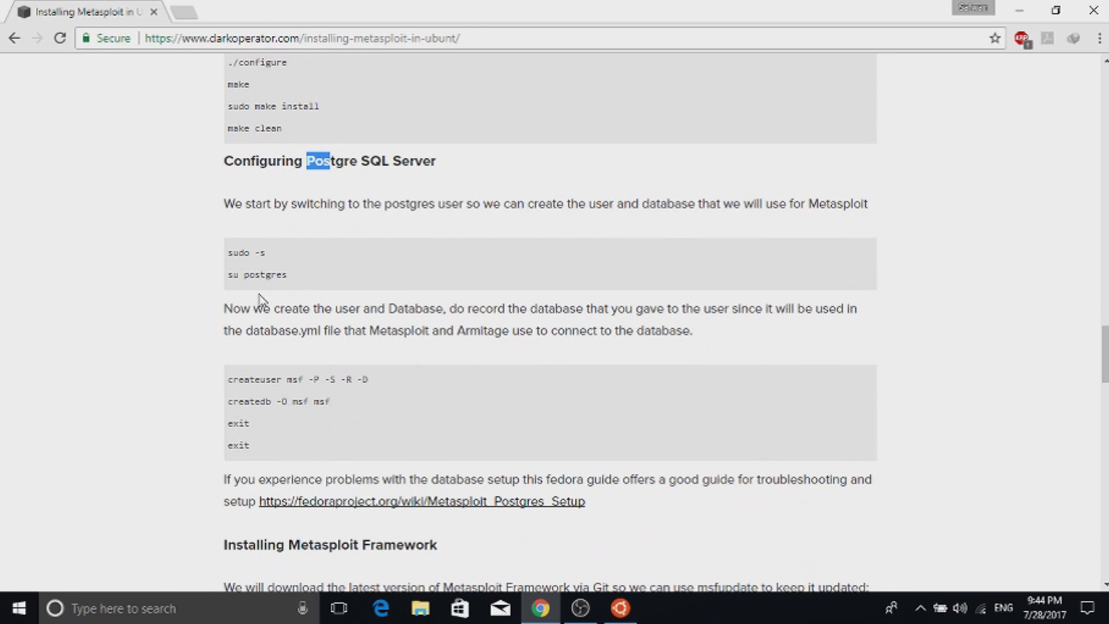
pyautogui.scroll(-2, 315, 309)
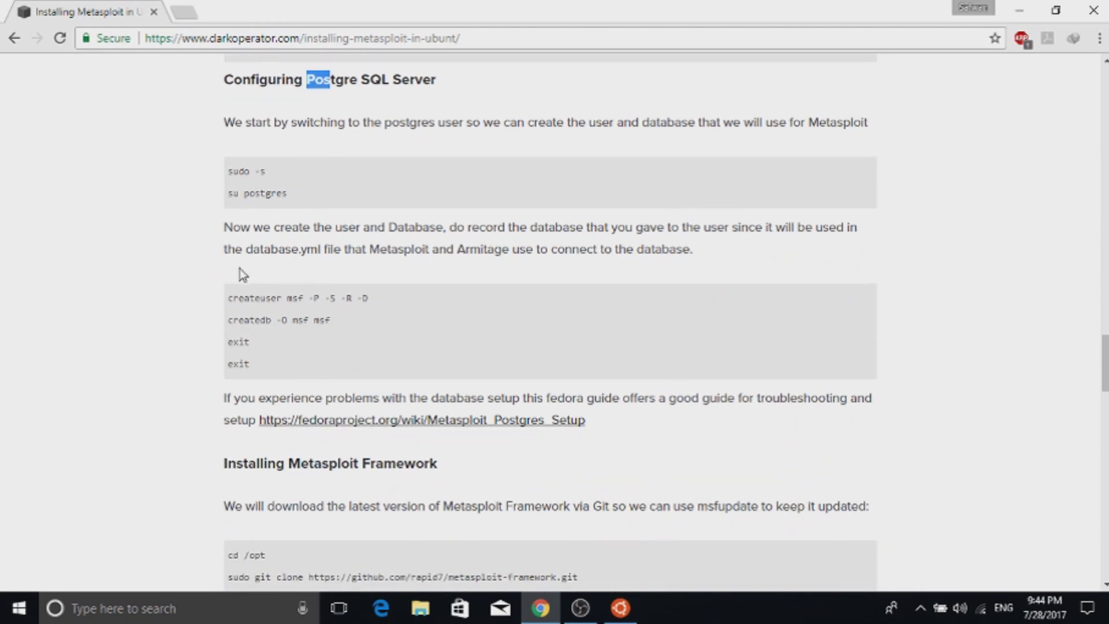
pyautogui.moveTo(234, 298); pyautogui.dragTo(331, 348)
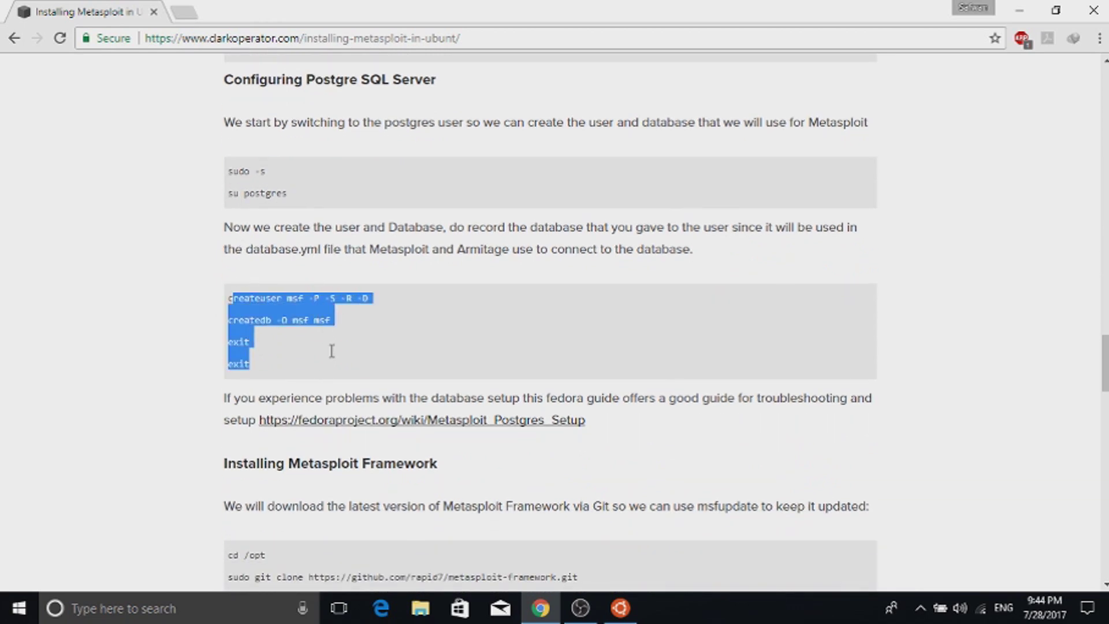
pyautogui.click(227, 297)
pyautogui.moveTo(226, 296); pyautogui.dragTo(294, 346)
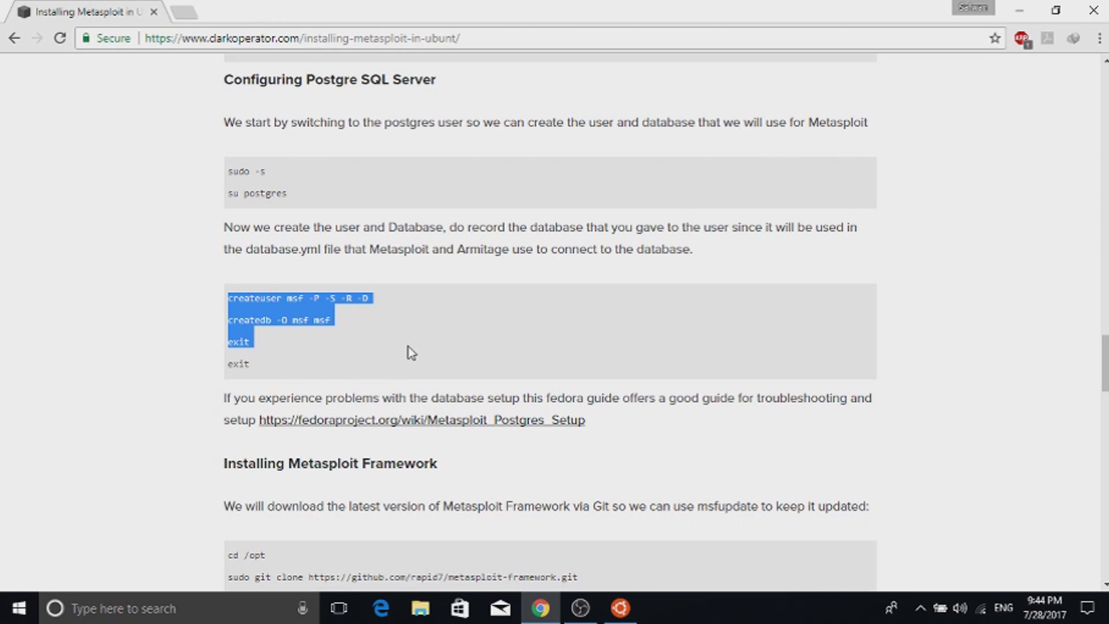
pyautogui.scroll(-4, 411, 353)
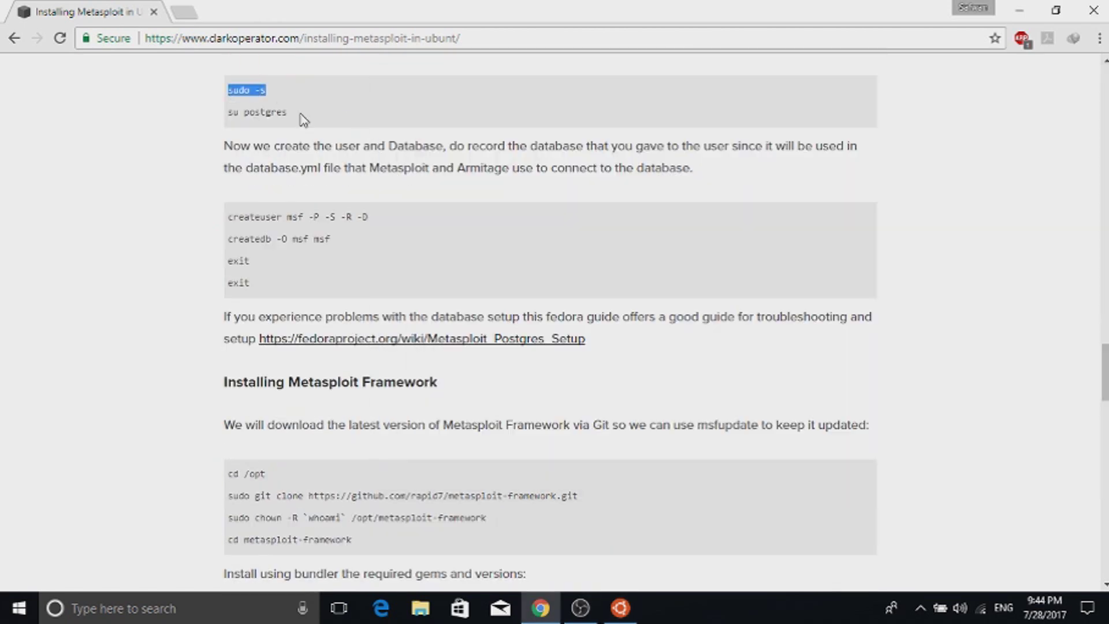
# Step: Paste and run sudo -s, su postgres and createuser msf -P -S -R -D in the terminal
pyautogui.hotkey('alt', 'Tab')
pyautogui.rightClick(606, 184)
pyautogui.tripleClick(297, 115)
pyautogui.hotkey('ctrl', 'c')
pyautogui.hotkey('alt', 'Tab')
pyautogui.rightClick(609, 251)
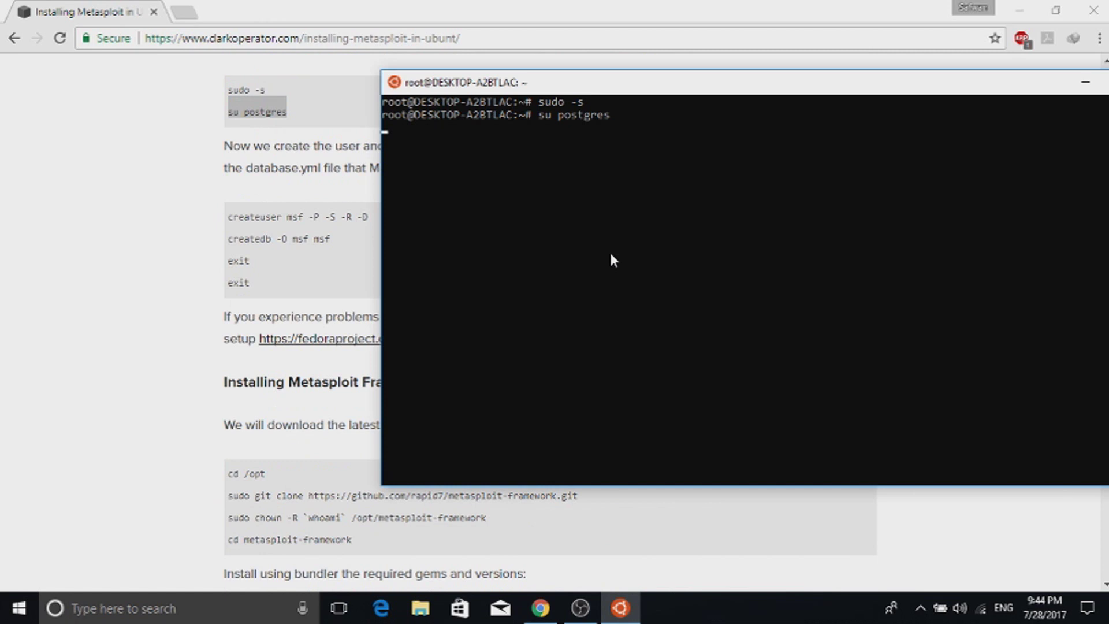
pyautogui.hotkey('alt', 'Tab')
pyautogui.tripleClick(298, 217)
pyautogui.hotkey('ctrl', 'c')
pyautogui.click(621, 608)
pyautogui.rightClick(644, 257)
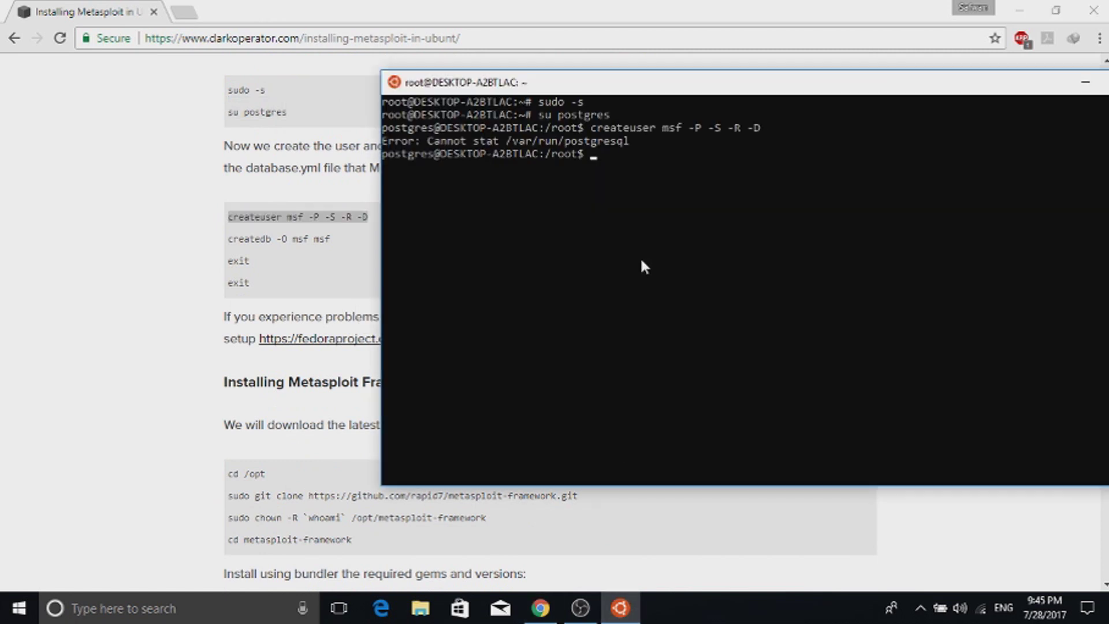
# Step: Mark the postgresql error, then become root with su root and the password
pyautogui.moveTo(629, 136); pyautogui.dragTo(614, 145)
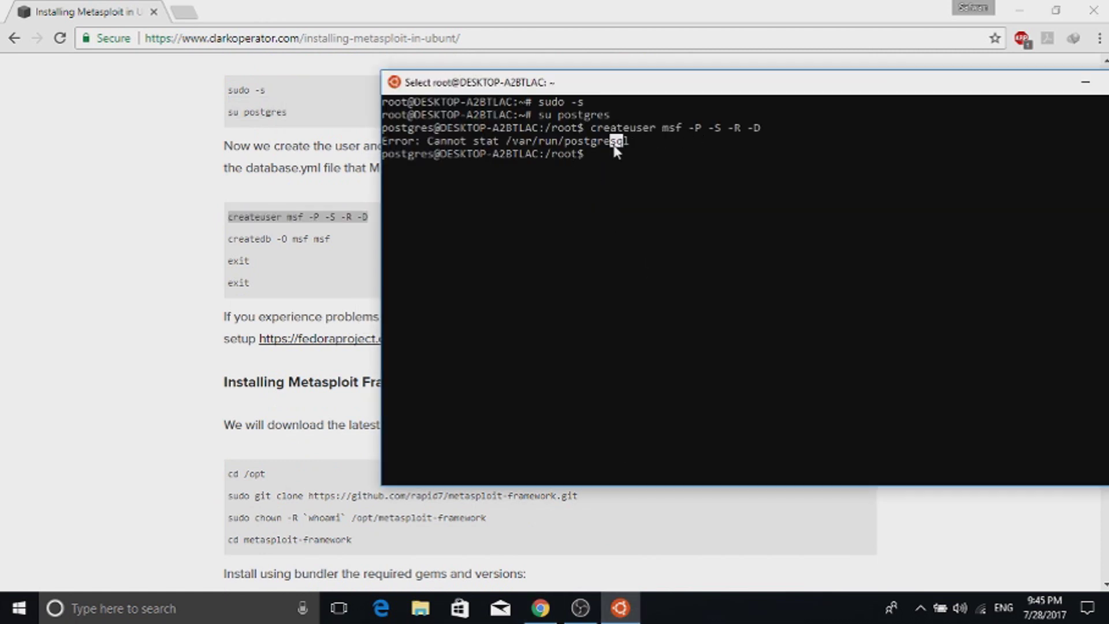
pyautogui.click(560, 149)
pyautogui.write('su r')
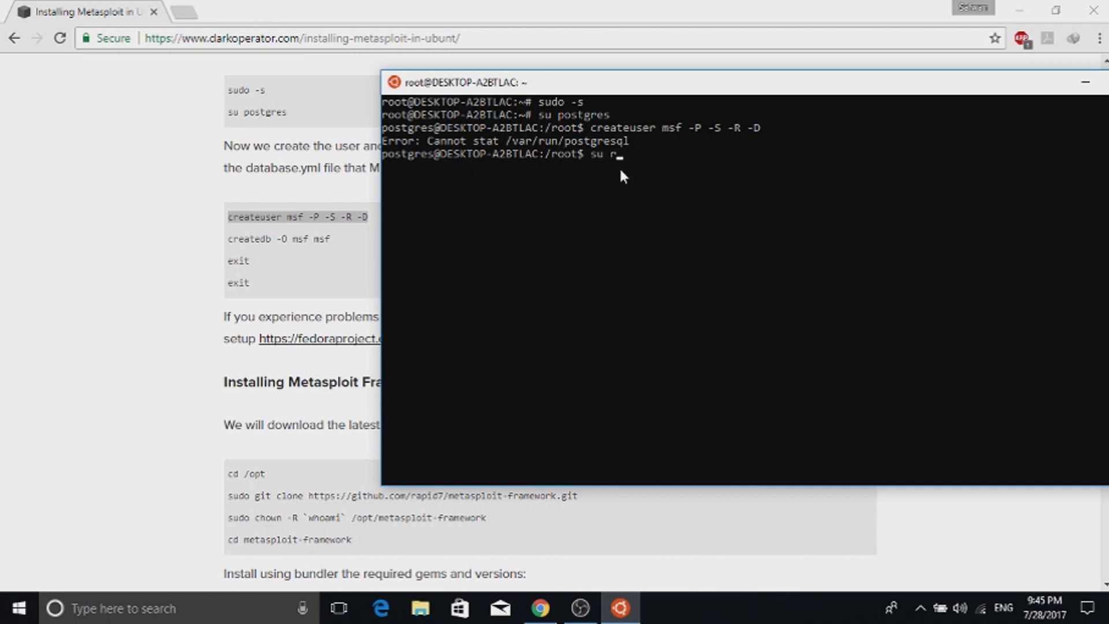
pyautogui.write('oot')
pyautogui.press('Return')
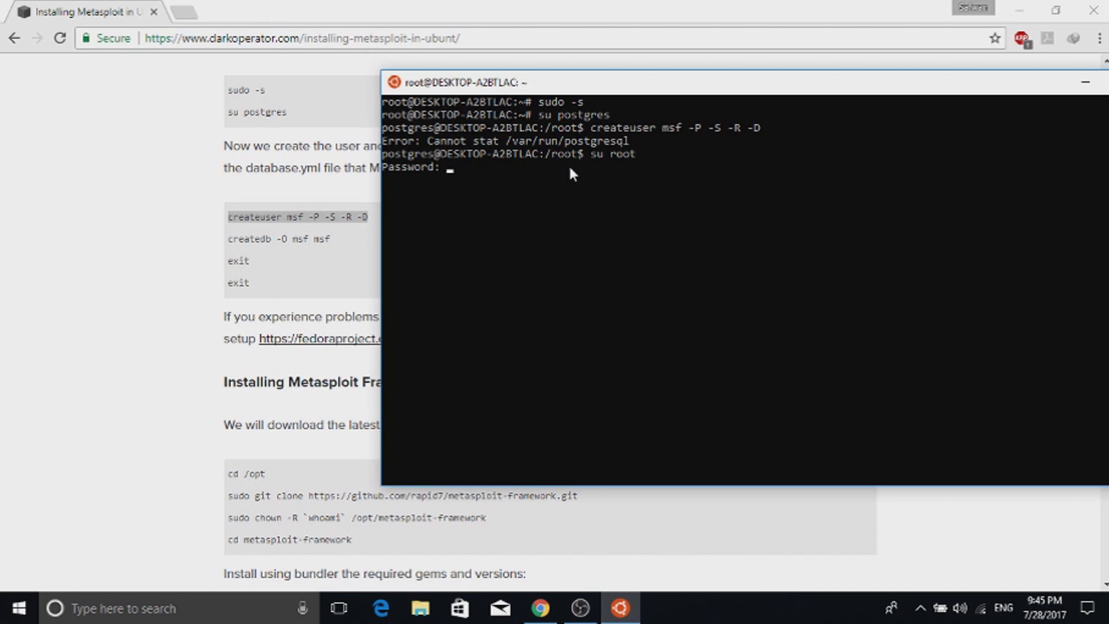
pyautogui.press('Return')
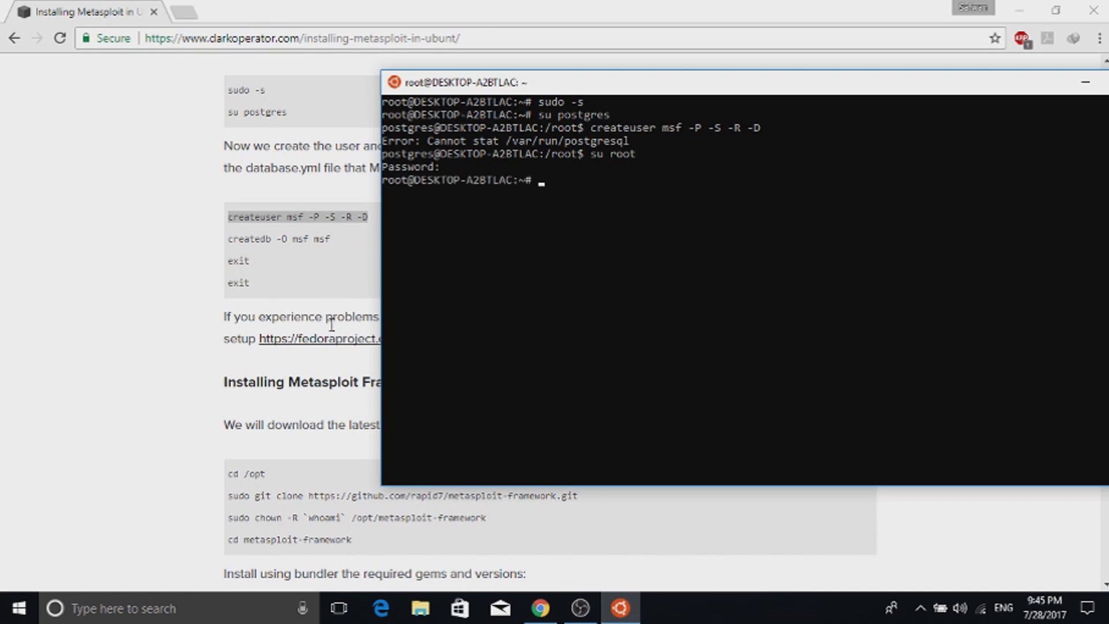
pyautogui.click(332, 396)
# Step: Scroll to Installing Metasploit Framework and select the git clone and sudo chown commands
pyautogui.scroll(-3, 460, 212)
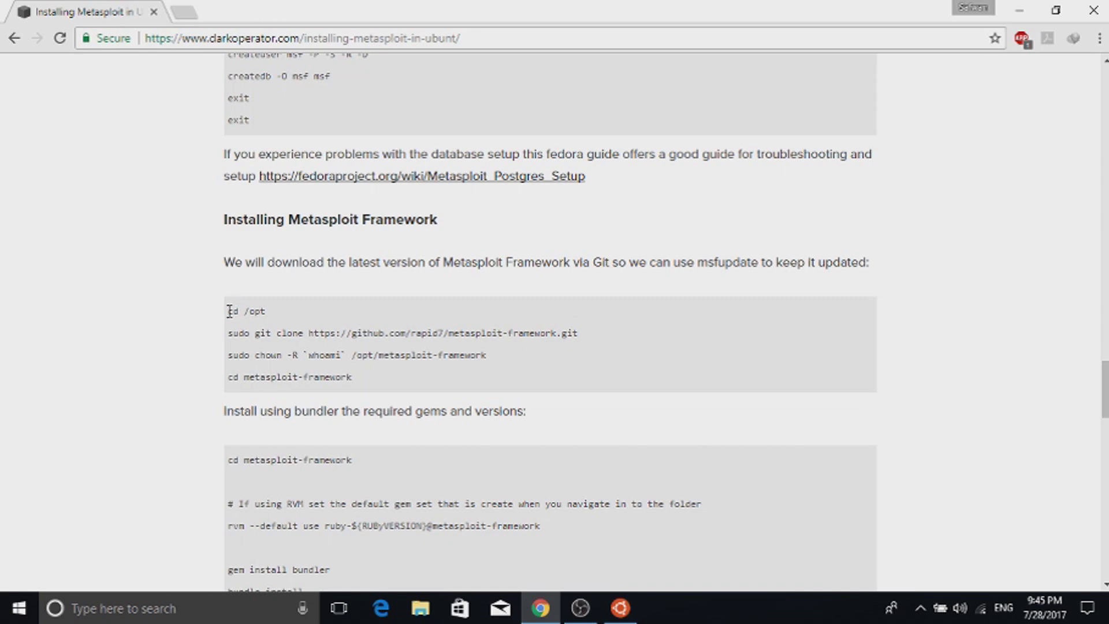
pyautogui.moveTo(228, 312); pyautogui.dragTo(266, 312)
pyautogui.scroll(-3, 263, 332)
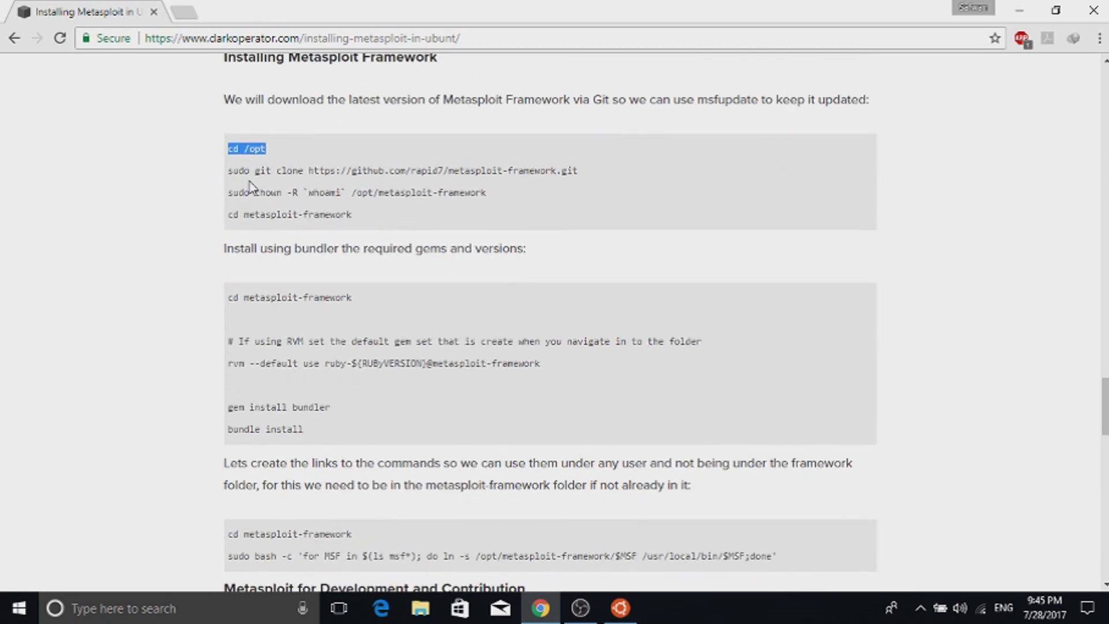
pyautogui.moveTo(579, 171); pyautogui.dragTo(228, 171)
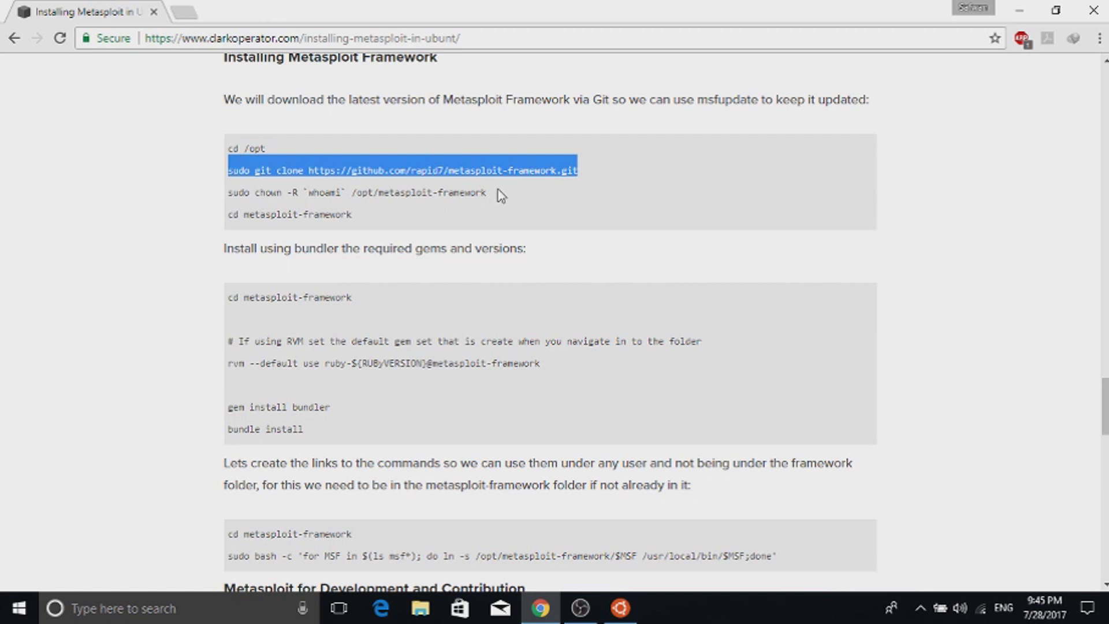
pyautogui.moveTo(227, 194); pyautogui.dragTo(488, 193)
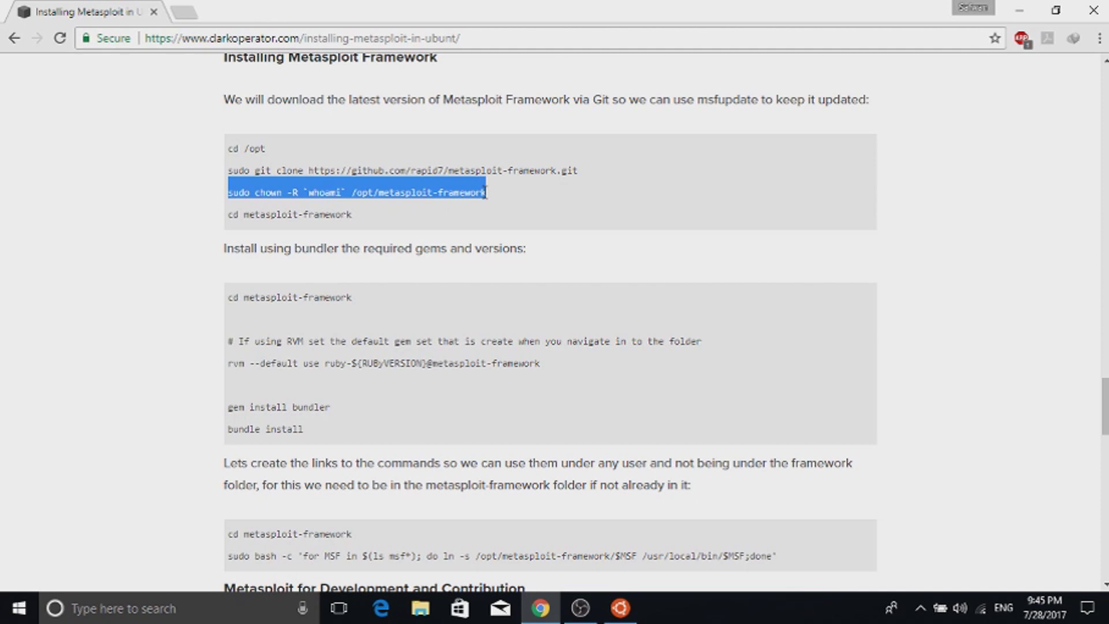
pyautogui.scroll(-1, 263, 202)
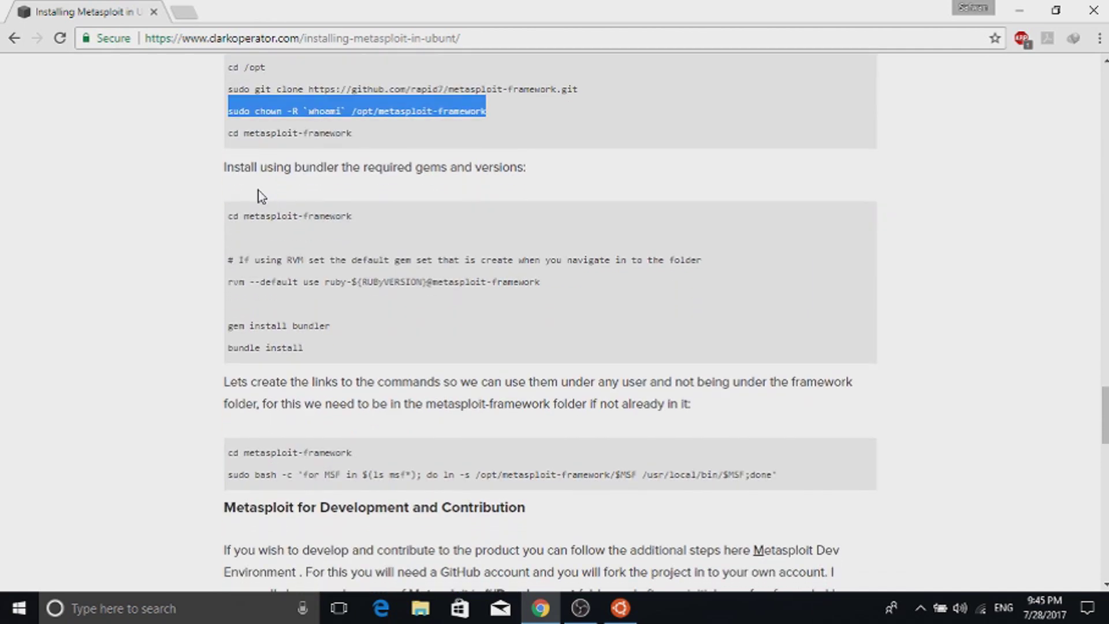
pyautogui.click(239, 138)
# Step: Select the cd metasploit-framework, RVM comment and bundle install lines, then return to Bash
pyautogui.moveTo(232, 133); pyautogui.dragTo(344, 134)
pyautogui.scroll(-1, 359, 191)
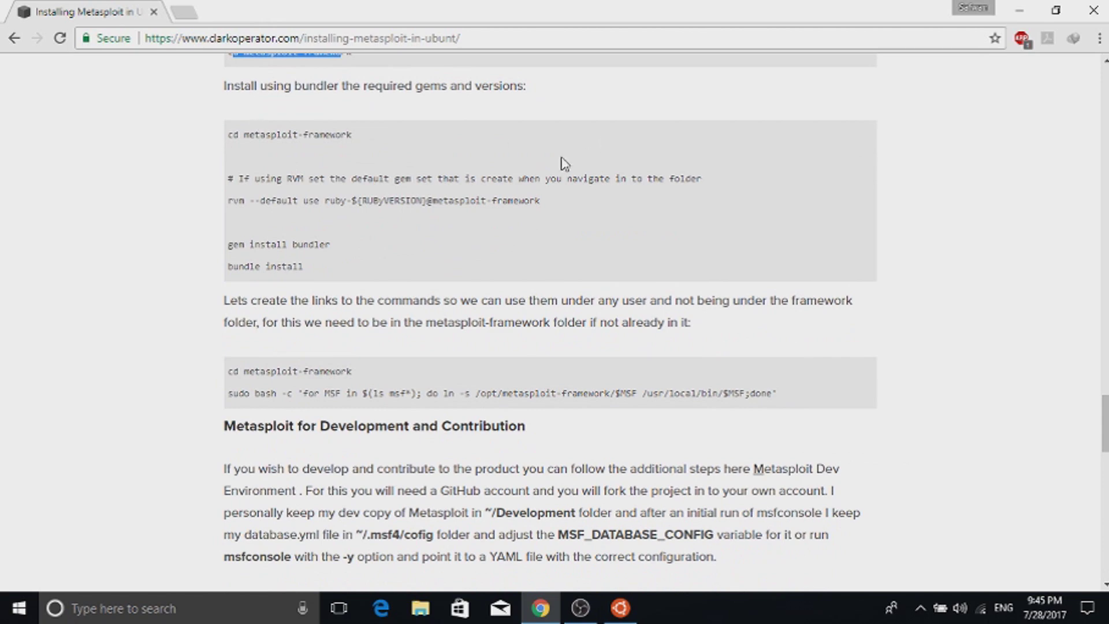
pyautogui.click(315, 219)
pyautogui.moveTo(229, 179); pyautogui.dragTo(411, 180)
pyautogui.click(475, 183)
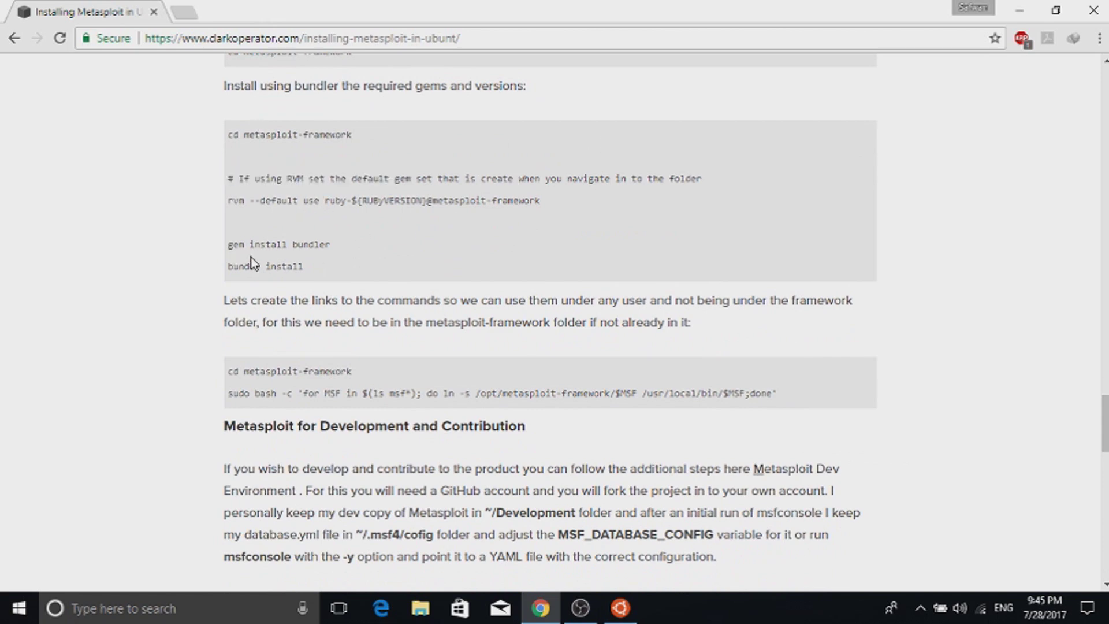
pyautogui.moveTo(229, 267); pyautogui.dragTo(334, 263)
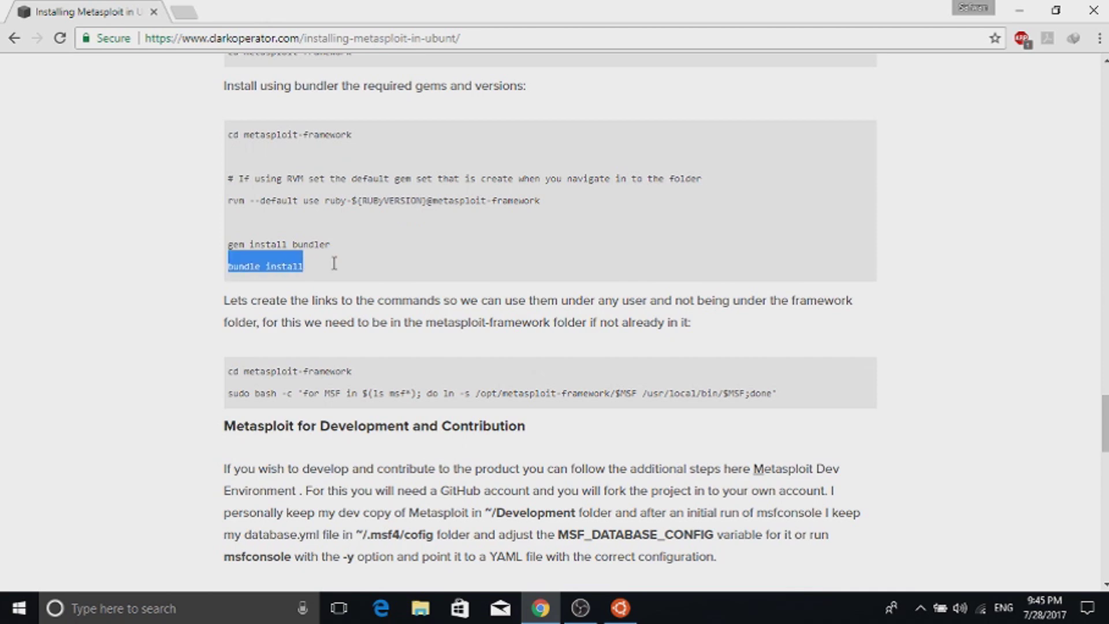
pyautogui.scroll(-5, 327, 272)
pyautogui.scroll(4, 313, 224)
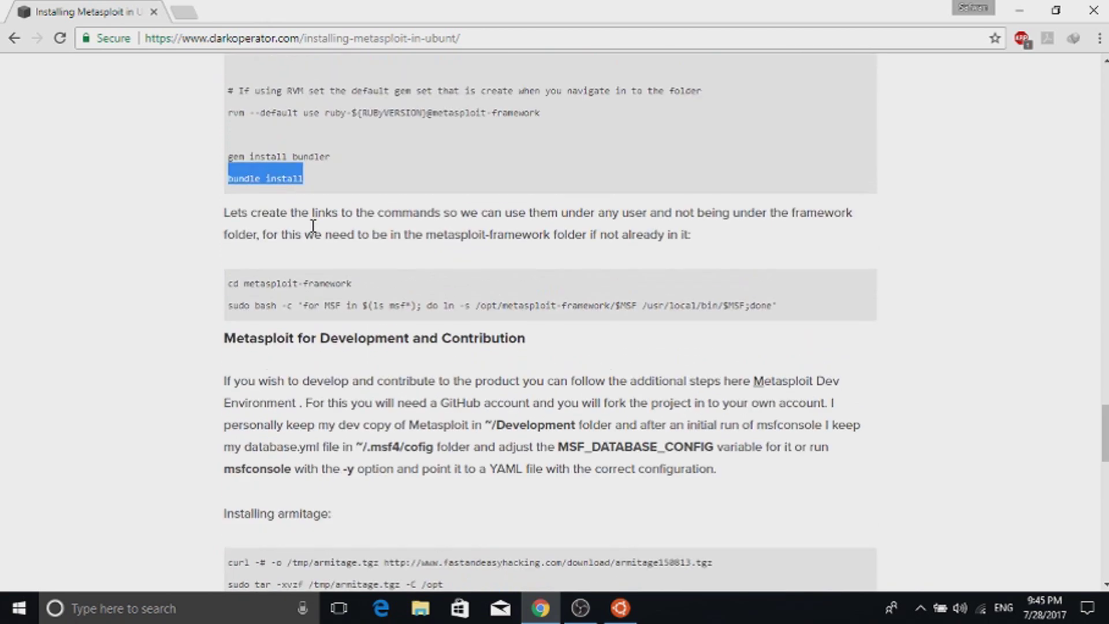
pyautogui.scroll(-2, 377, 292)
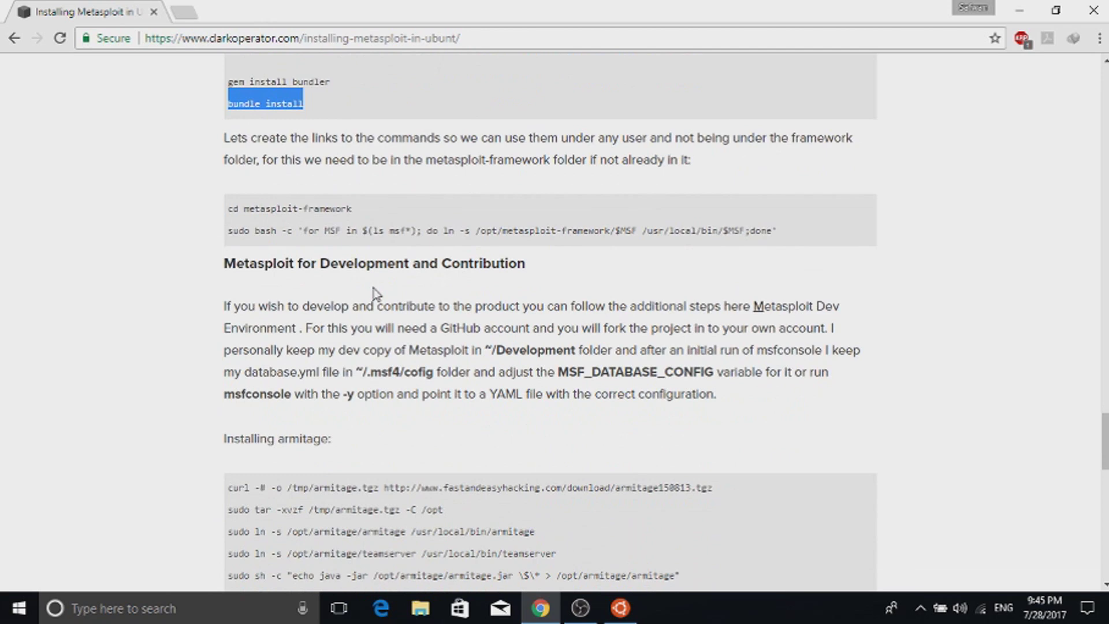
pyautogui.scroll(1, 372, 254)
pyautogui.scroll(1, 367, 231)
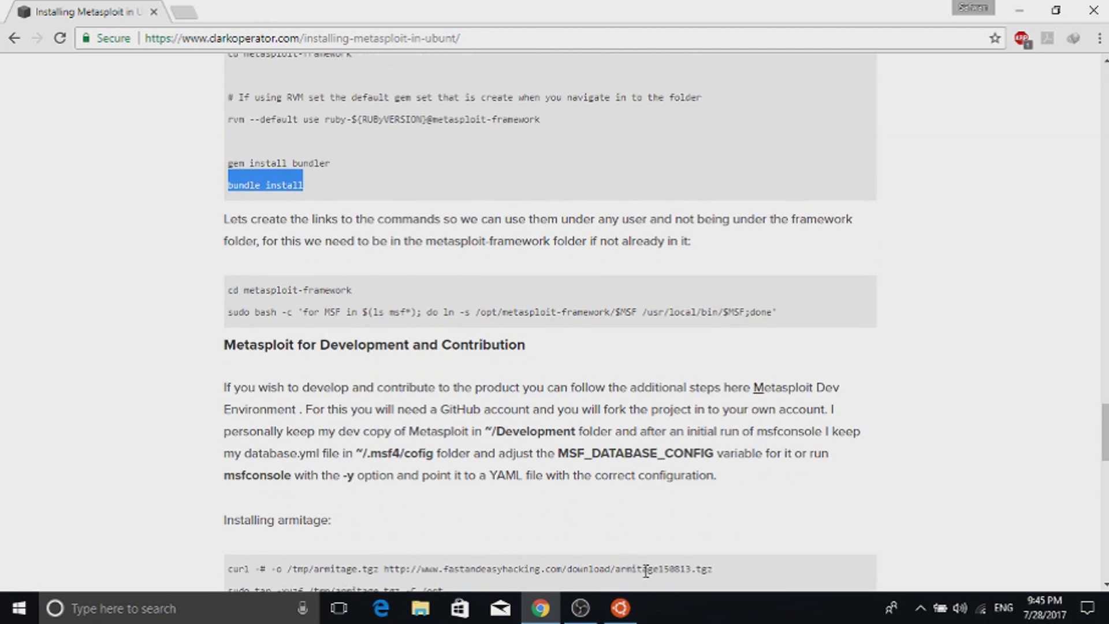
pyautogui.click(620, 608)
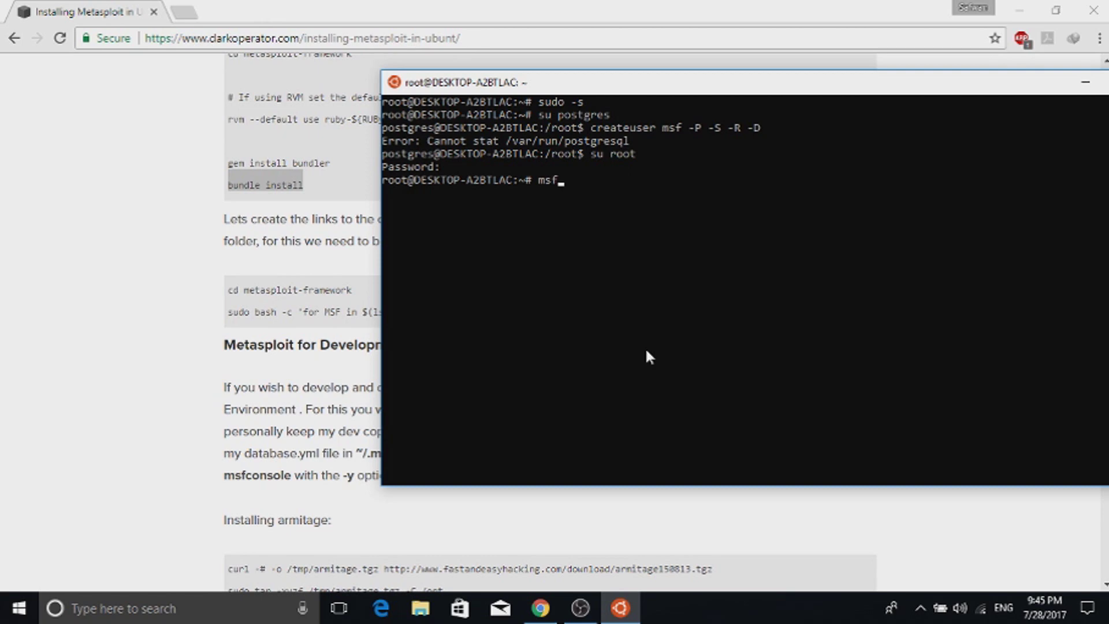
# Step: Run msfconsole to reach the Metasploit v4.15.4-dev msf prompt, then show the desktop with Win+D
pyautogui.write('msfconsole')
pyautogui.press('Return')
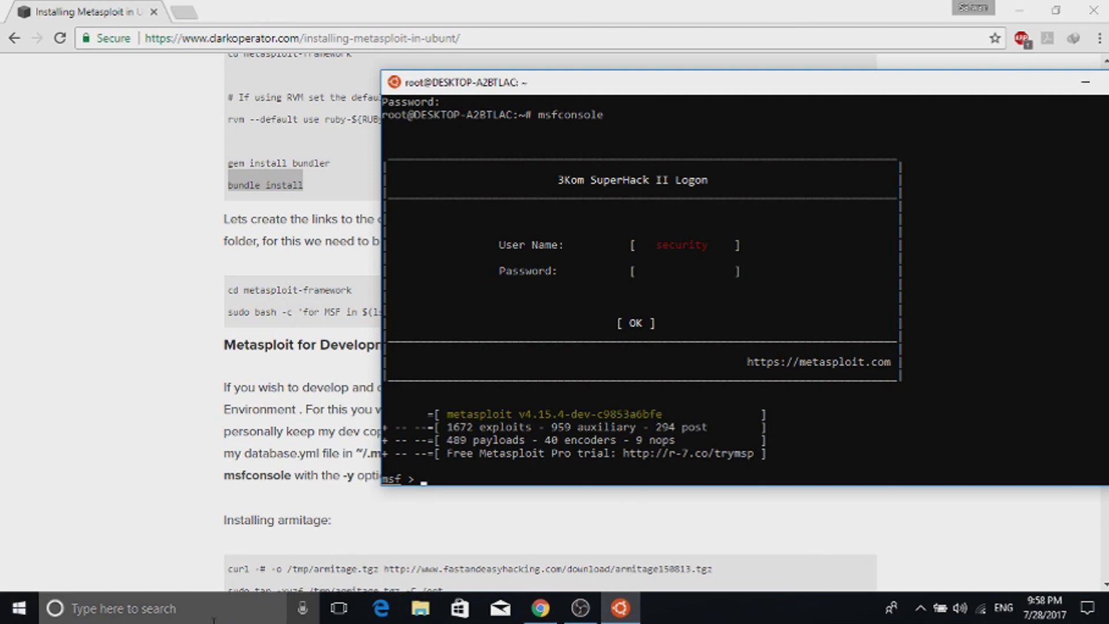
pyautogui.press('super+d')
# Step: Browse from the home folder through AppData\Local\lxss\rootfs\opt to the metasploit-framework folder
pyautogui.doubleClick(4, 23)
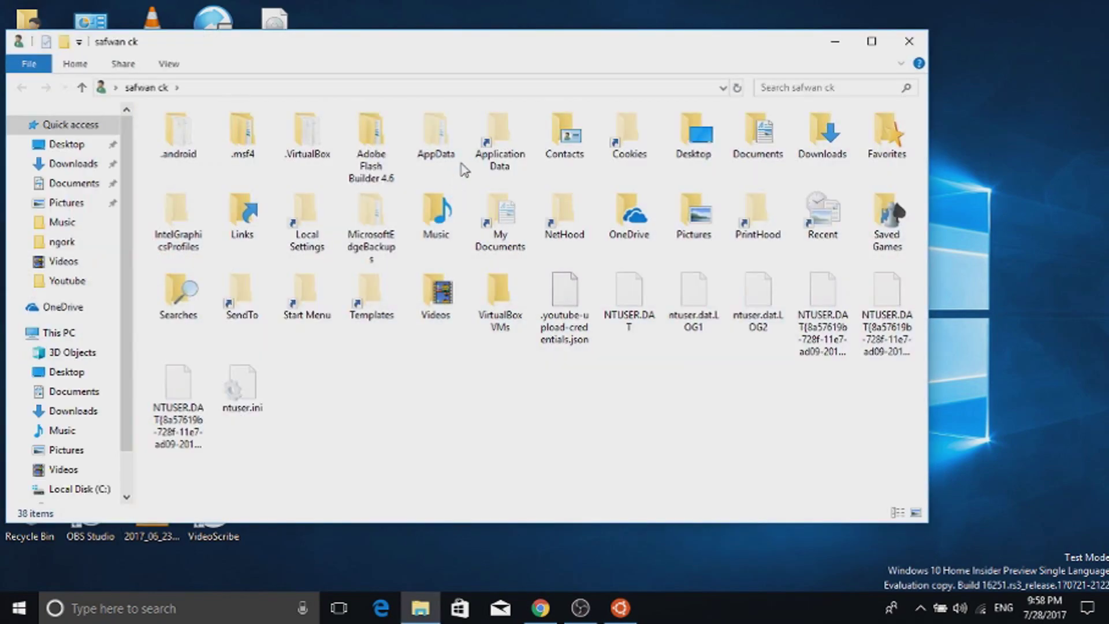
pyautogui.doubleClick(450, 153)
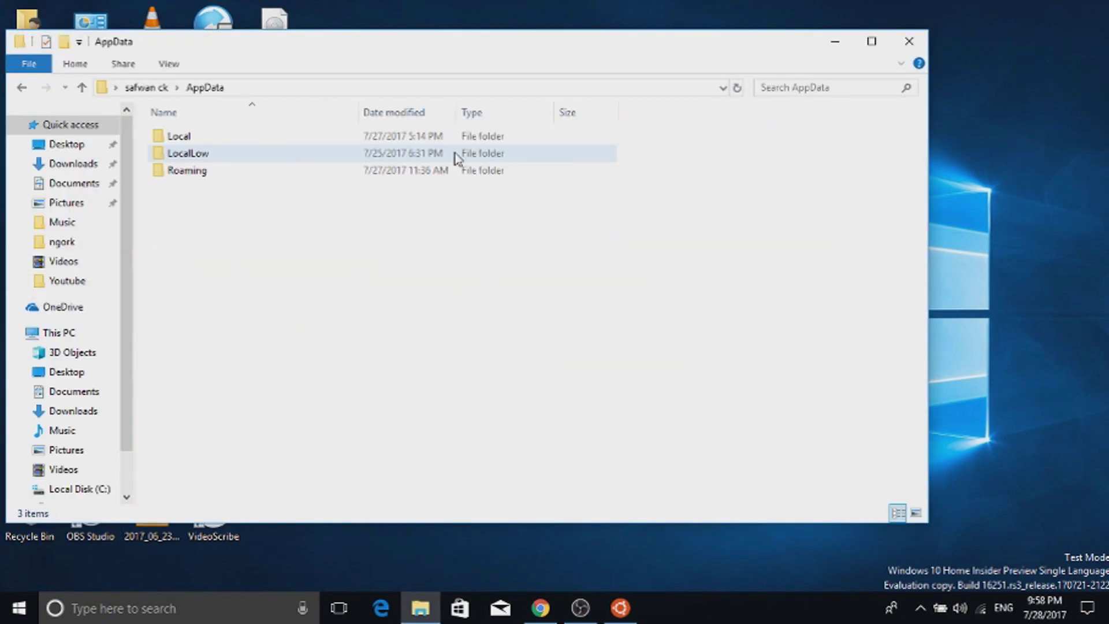
pyautogui.doubleClick(208, 137)
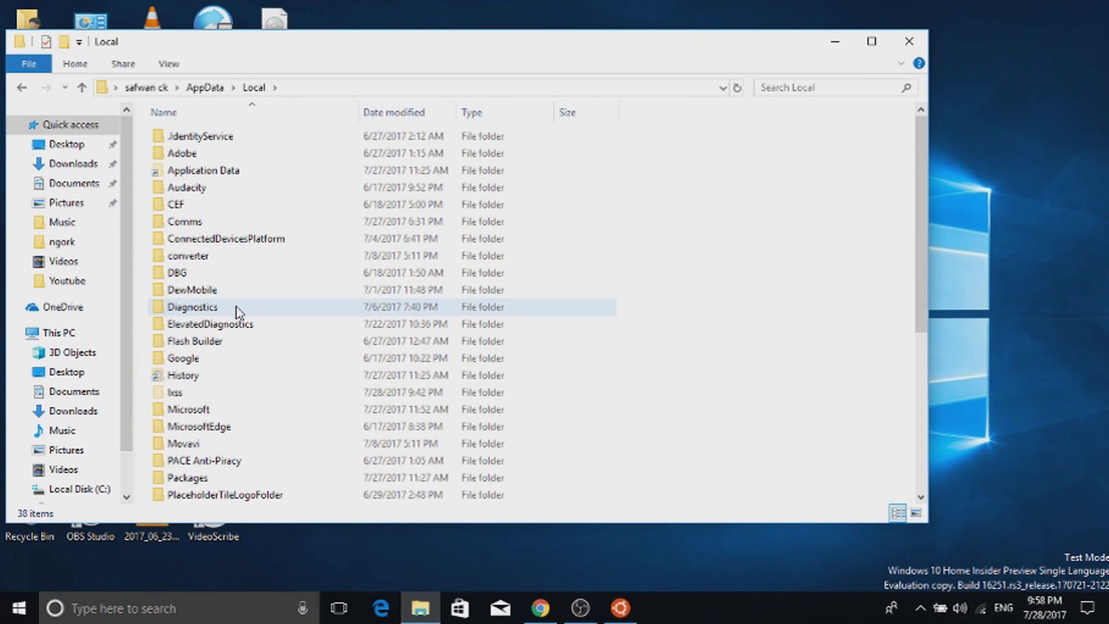
pyautogui.scroll(-1, 207, 346)
pyautogui.doubleClick(210, 345)
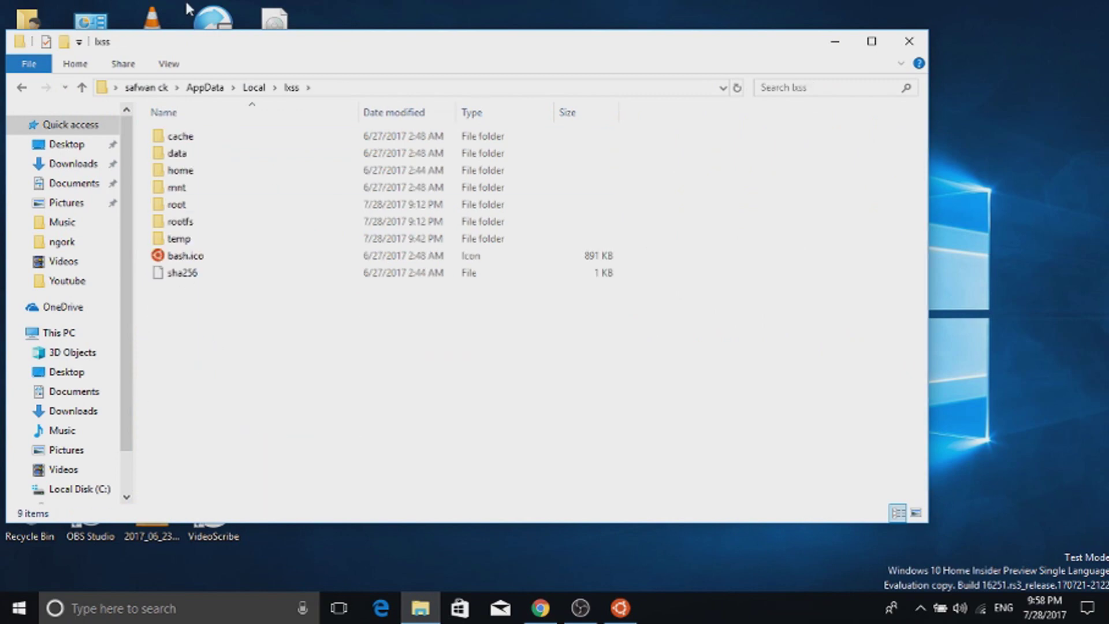
pyautogui.doubleClick(203, 222)
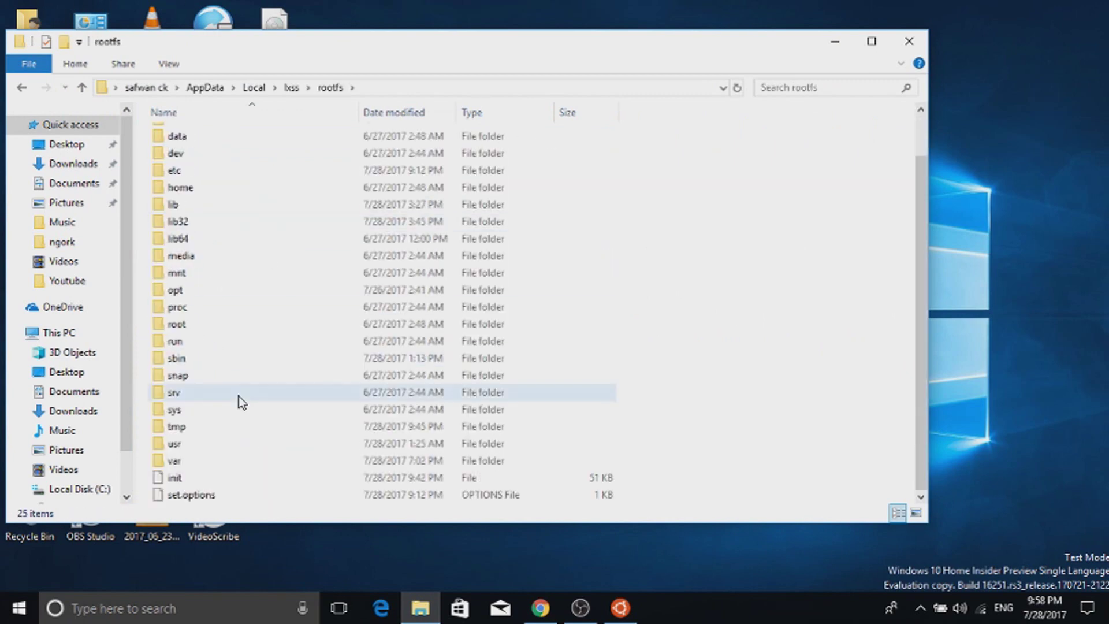
pyautogui.doubleClick(191, 292)
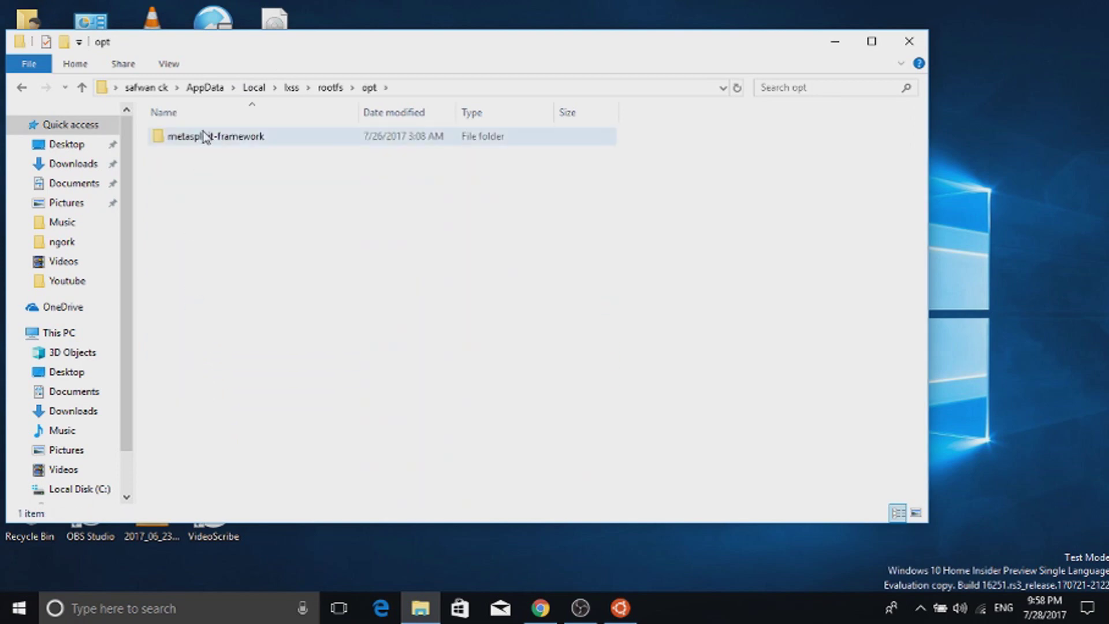
pyautogui.click(206, 136)
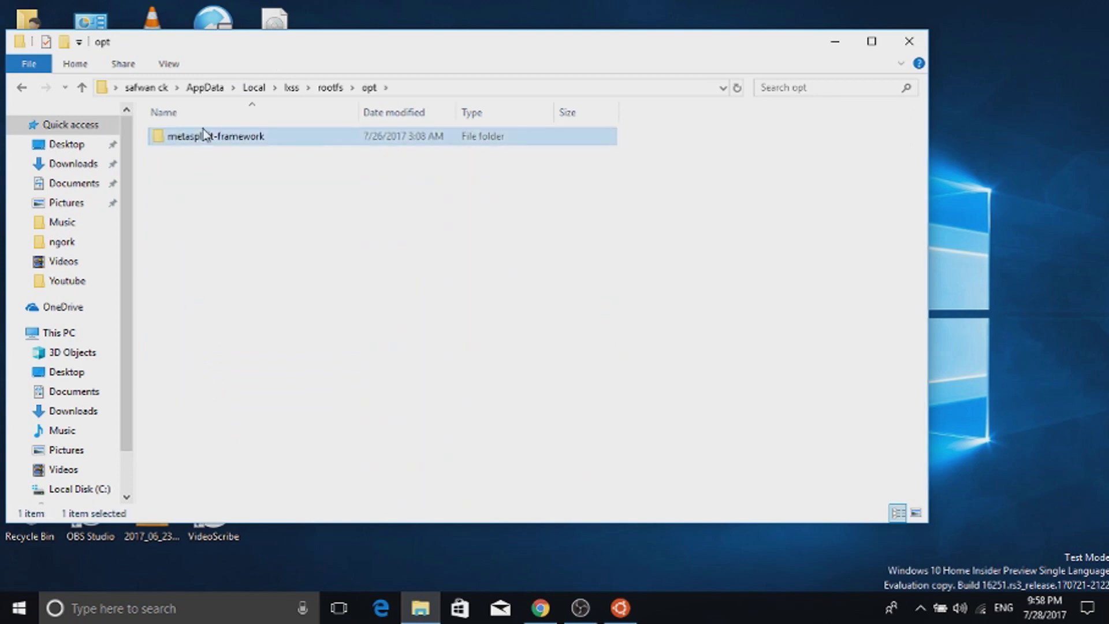
pyautogui.click(540, 608)
# Step: Select the full 'sudo git clone' command line under Installing Metasploit Framework for copying
pyautogui.scroll(6, 255, 282)
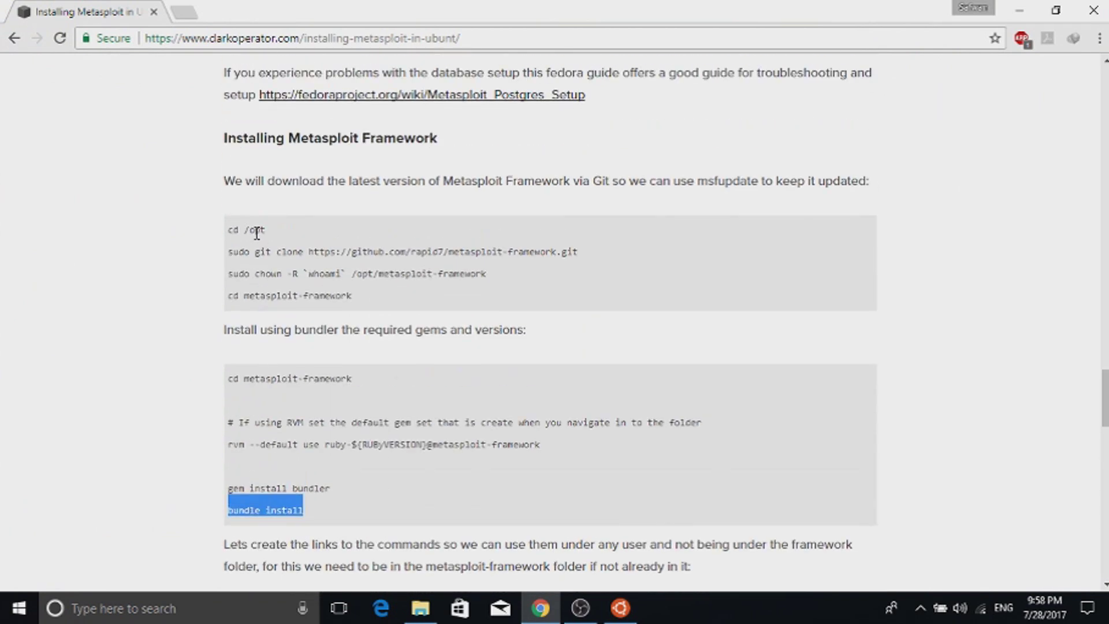
pyautogui.moveTo(229, 230); pyautogui.dragTo(279, 234)
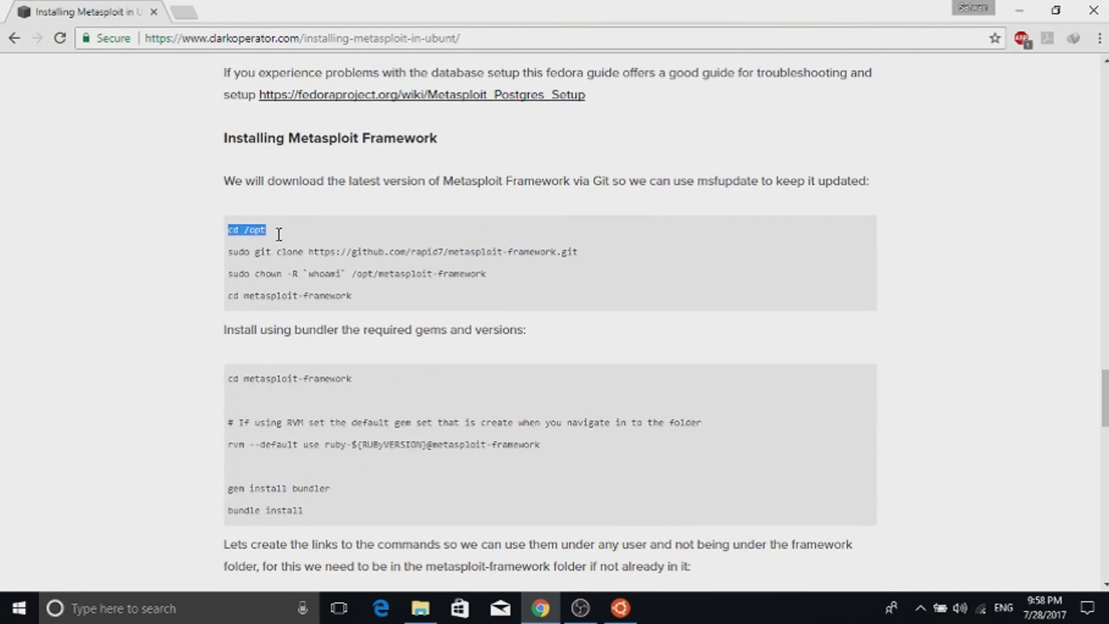
pyautogui.click(276, 249)
pyautogui.moveTo(232, 257); pyautogui.dragTo(578, 250)
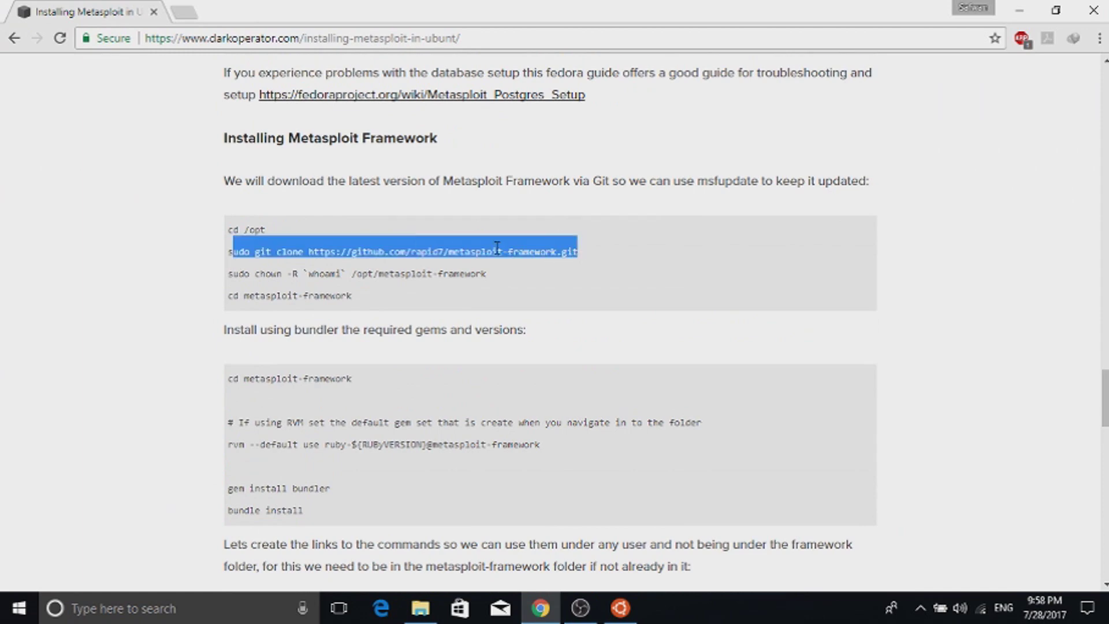